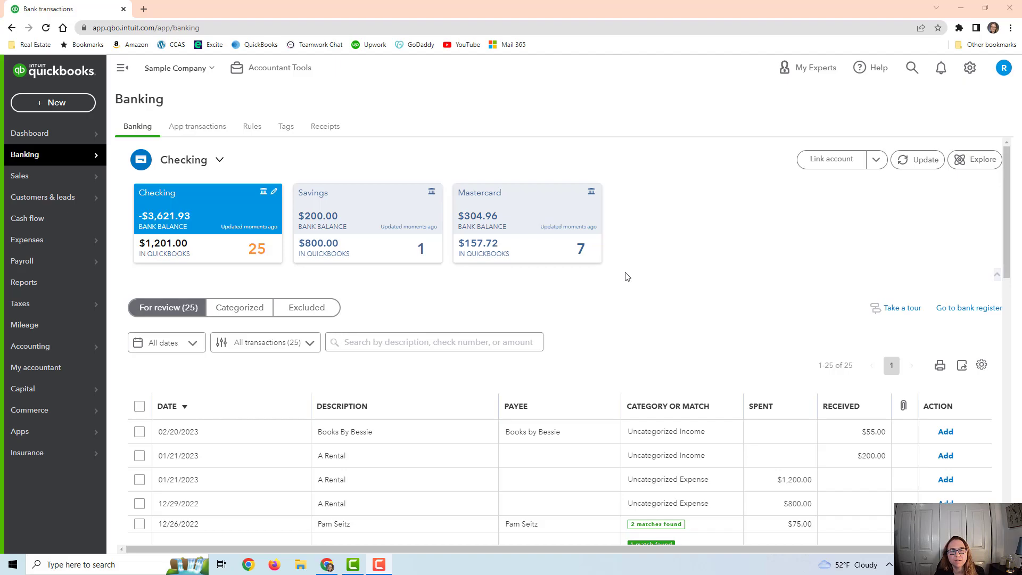
- Look over the Checking account's transactions for review and the bank choices offered for linking an account
scroll(623, 287, "down", 2)
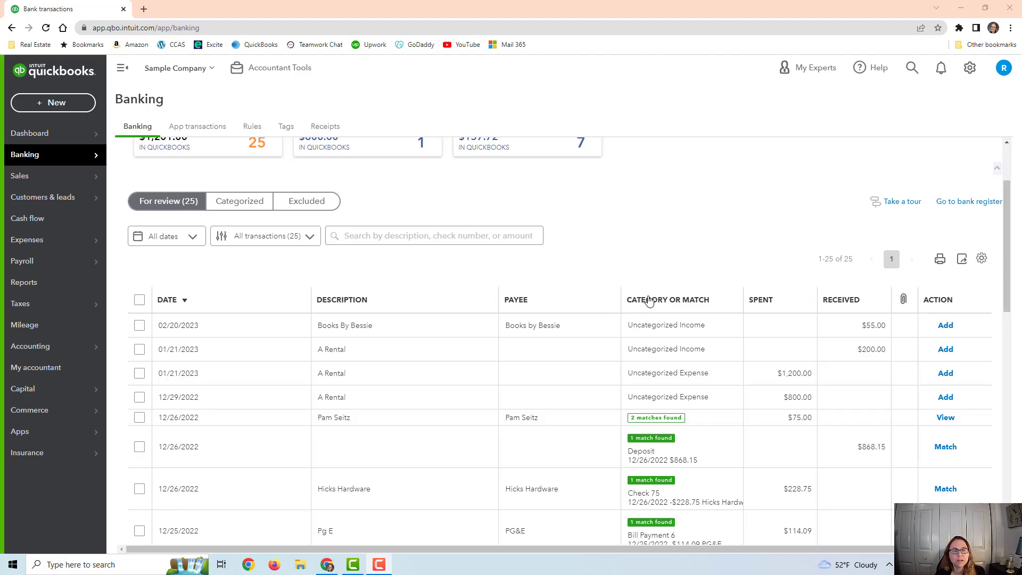
scroll(566, 319, "down", 7)
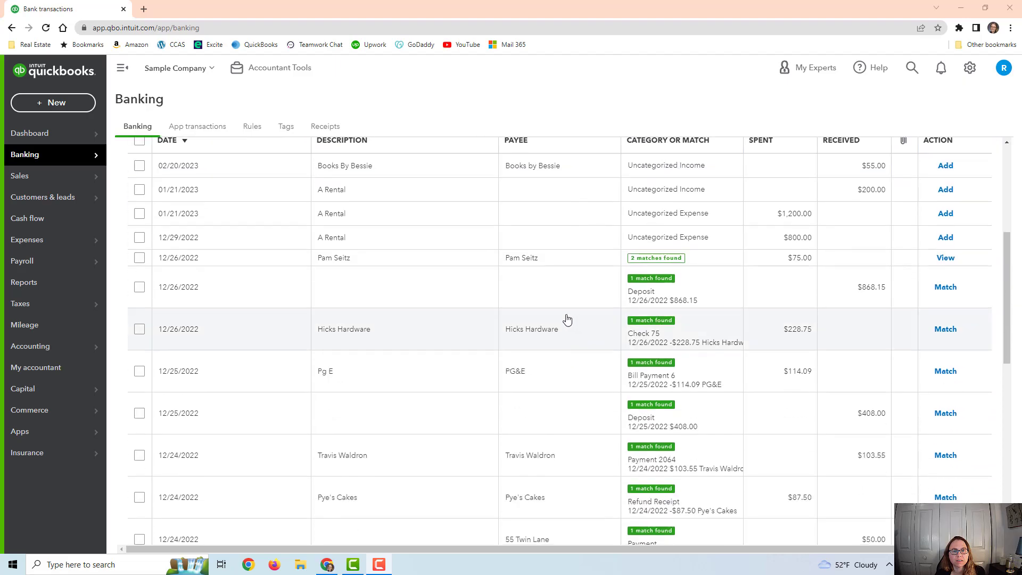
scroll(566, 319, "down", 2)
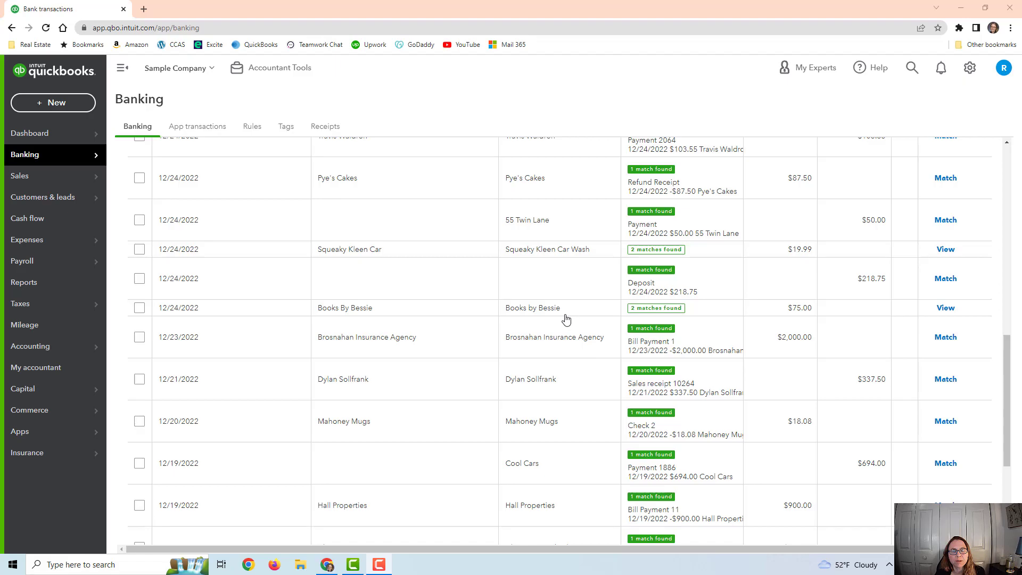
scroll(566, 319, "up", 10)
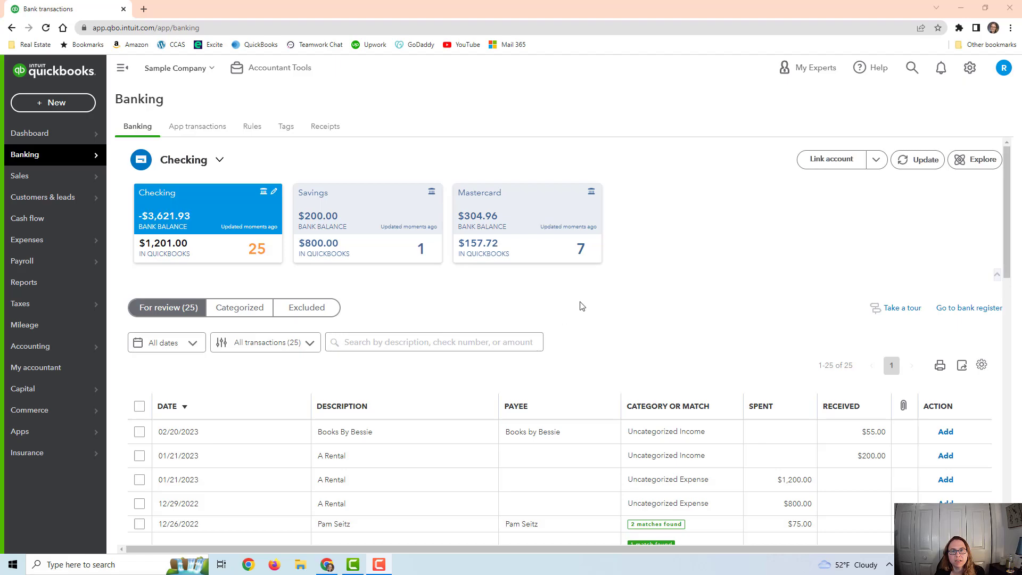
left_click(841, 167)
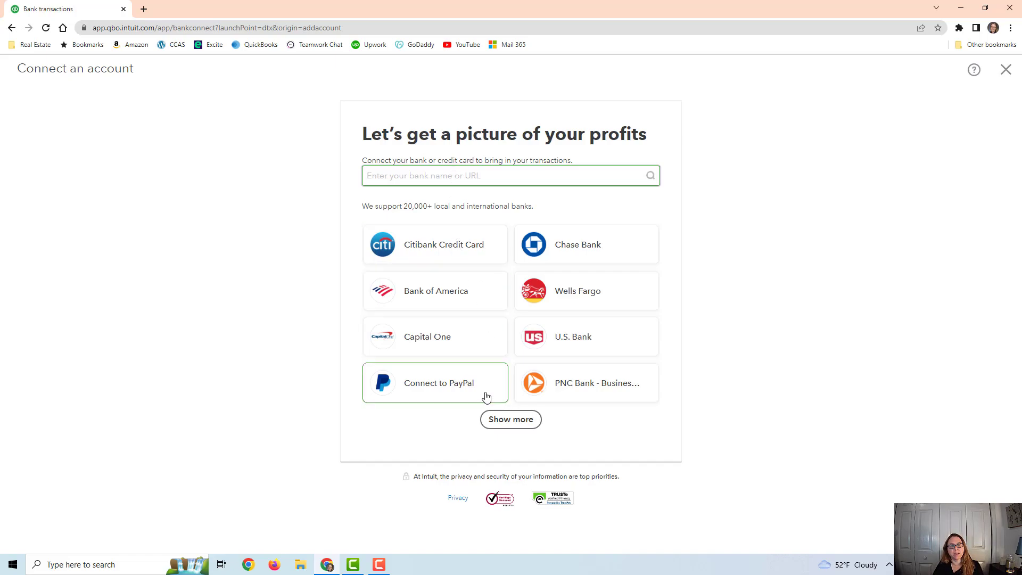
left_click(1006, 70)
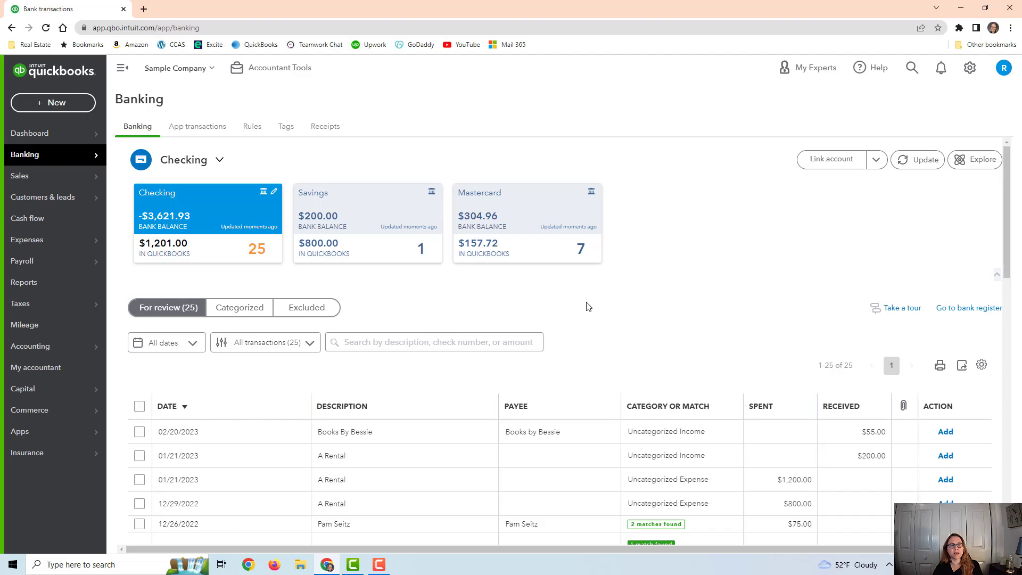
- Scan the full list of Checking transactions awaiting review
scroll(556, 341, "down", 5)
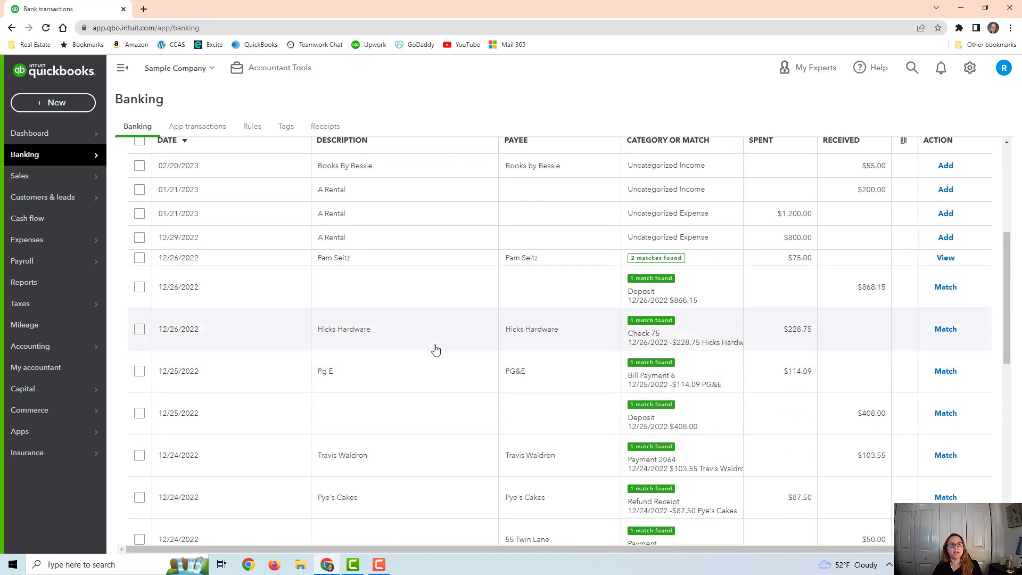
scroll(417, 352, "down", 3)
scroll(415, 362, "down", 4)
scroll(417, 364, "up", 5)
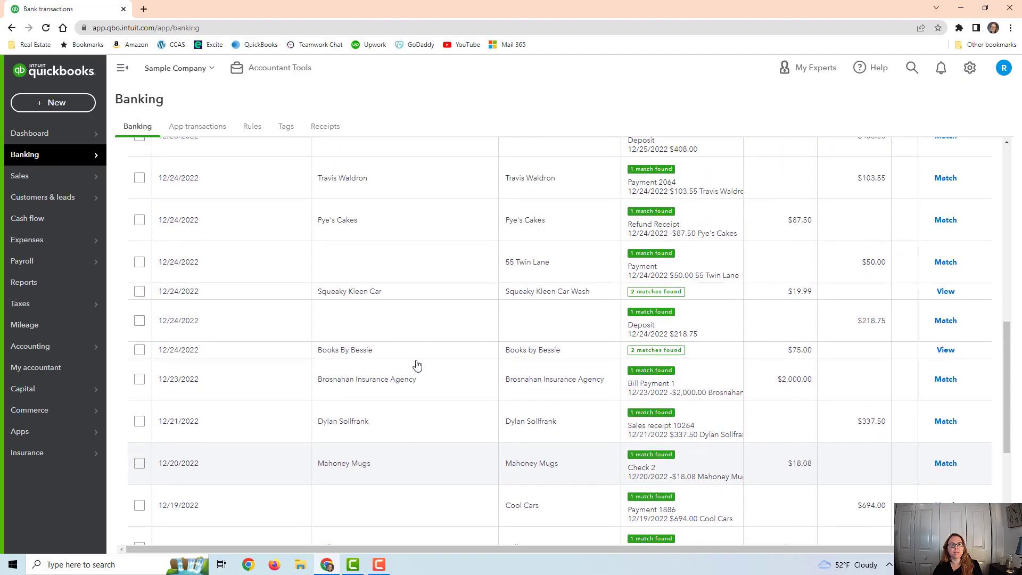
scroll(418, 364, "up", 6)
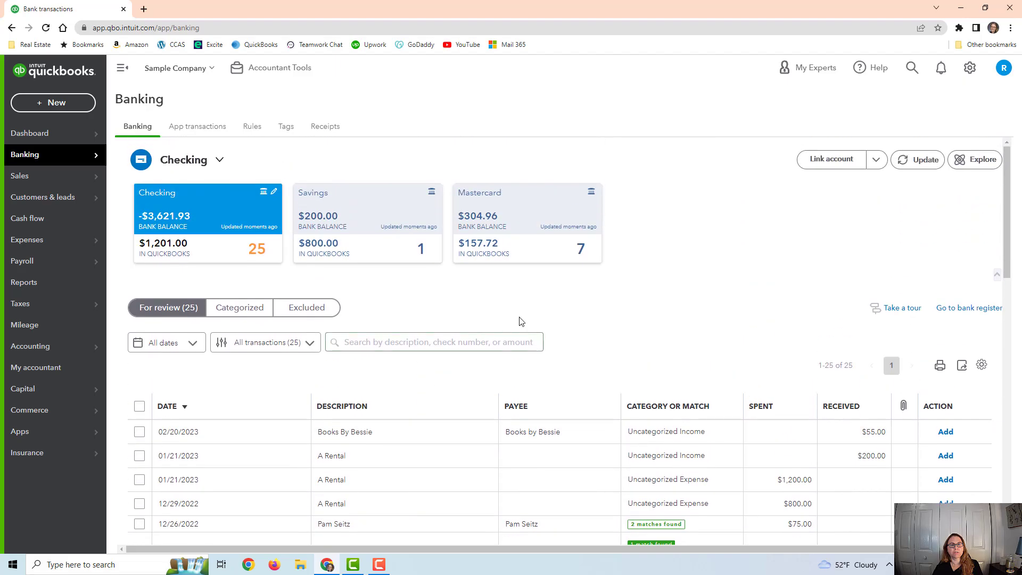
- View the Savings account's transactions for review, return to Checking, and check the additional account-linking options
left_click(925, 165)
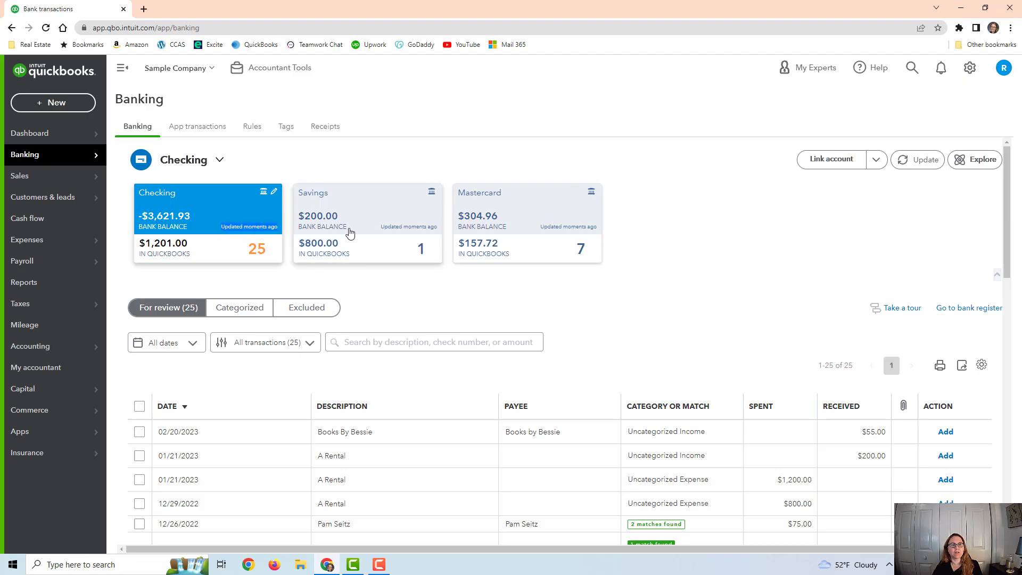
left_click(389, 232)
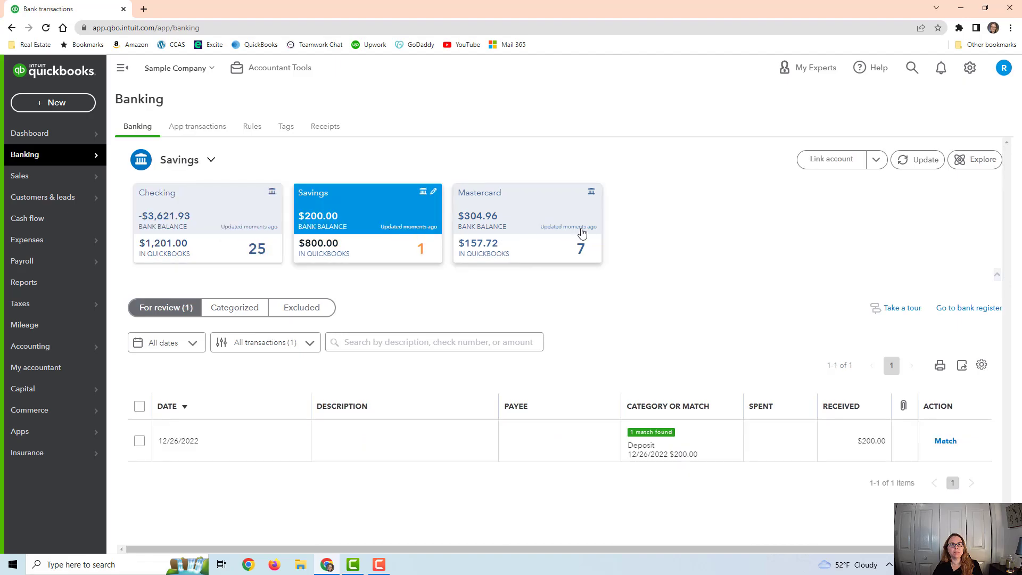
left_click(207, 220)
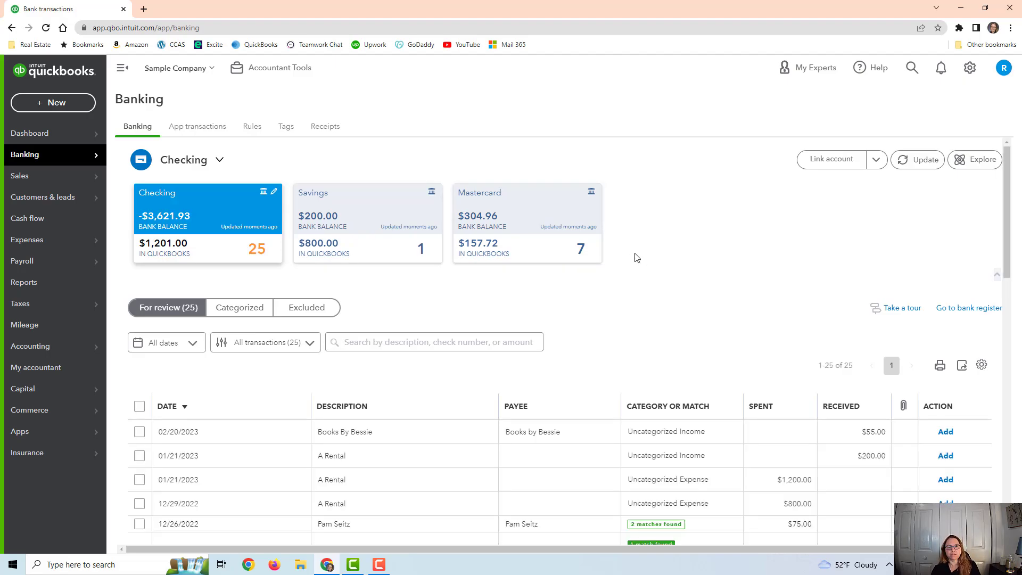
left_click(876, 160)
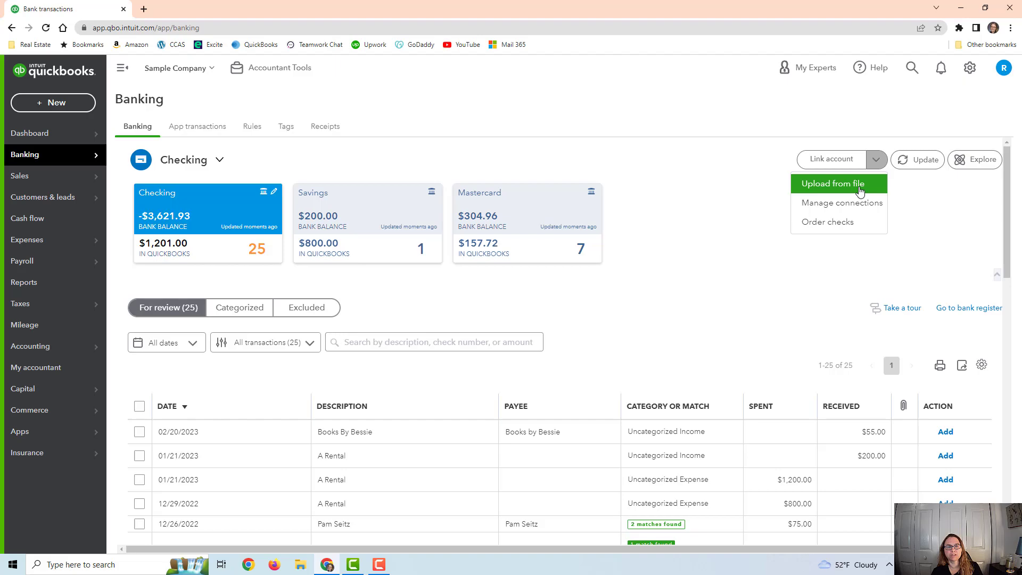
left_click(693, 249)
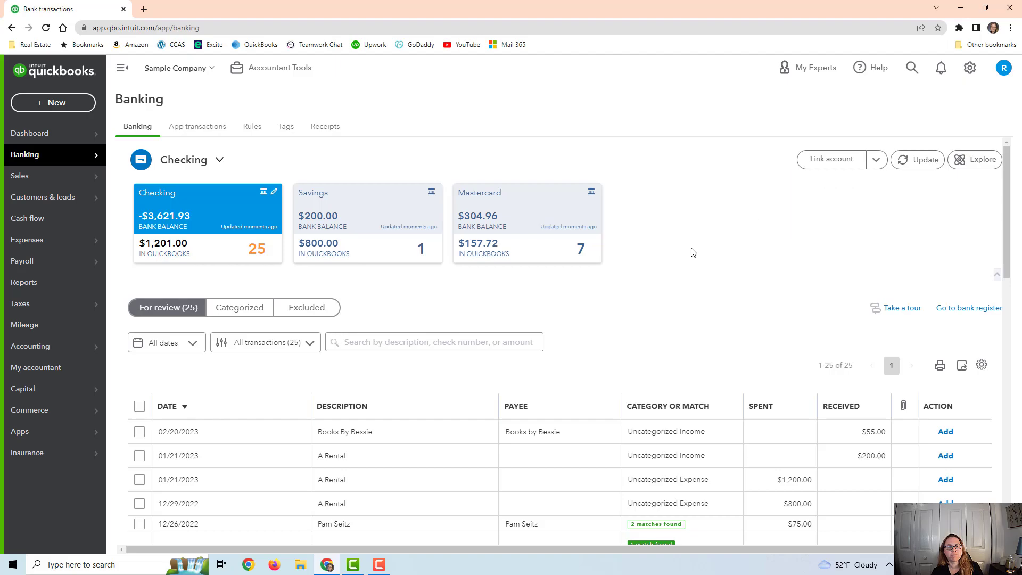
- Examine the suggested categories and matches for the Checking transactions
scroll(687, 288, "down", 6)
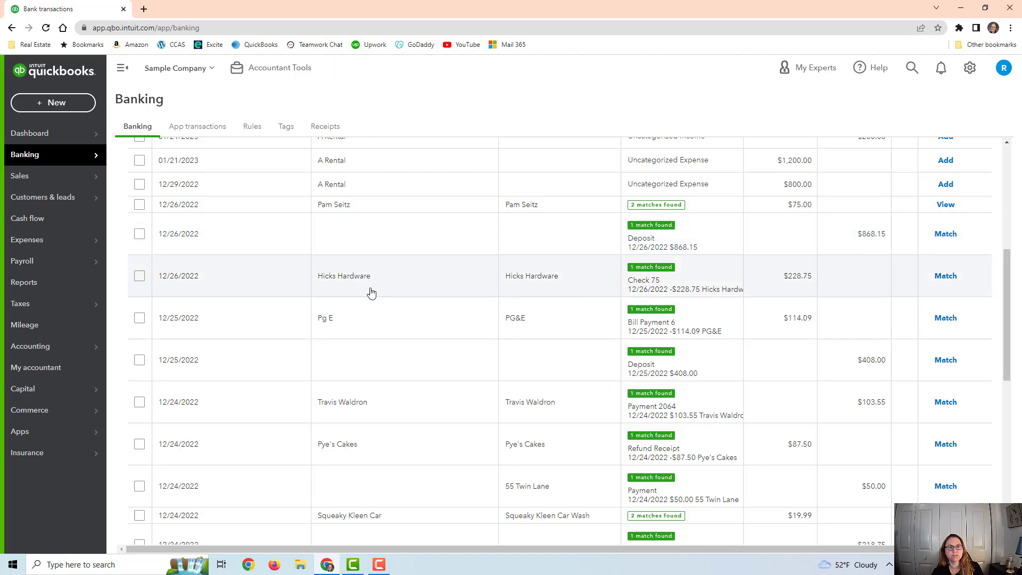
scroll(756, 332, "down", 1)
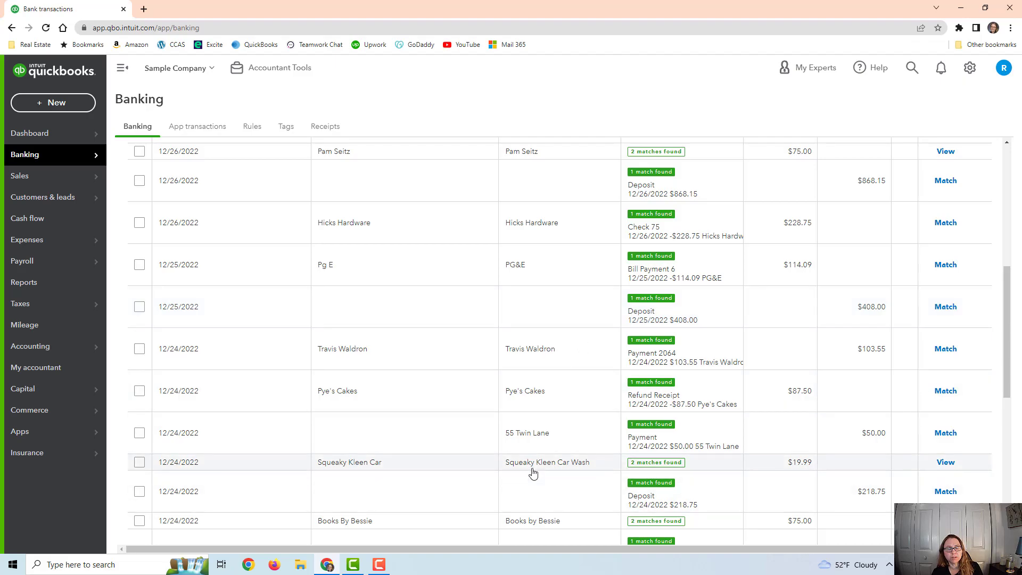
scroll(547, 458, "up", 6)
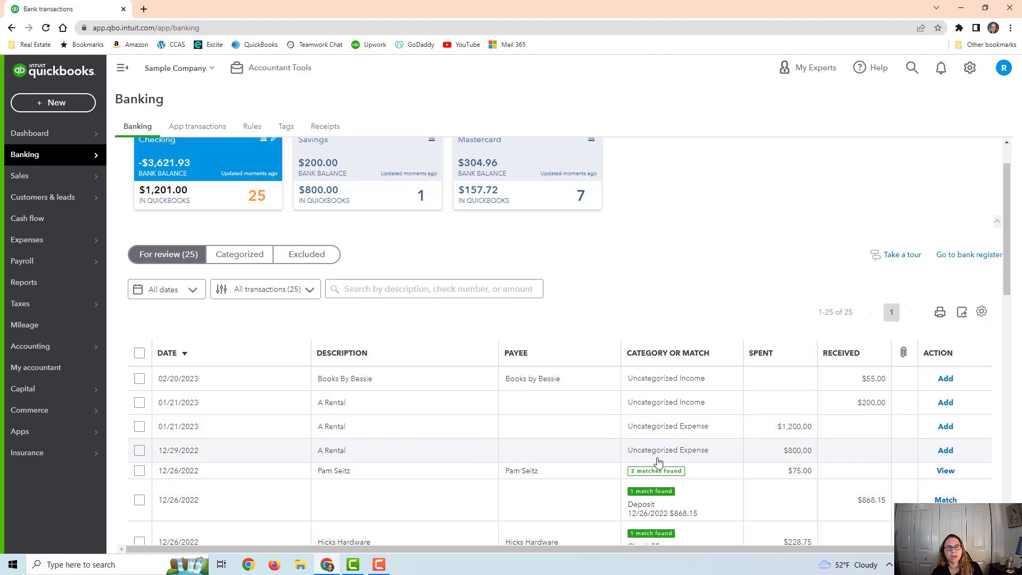
scroll(598, 376, "down", 2)
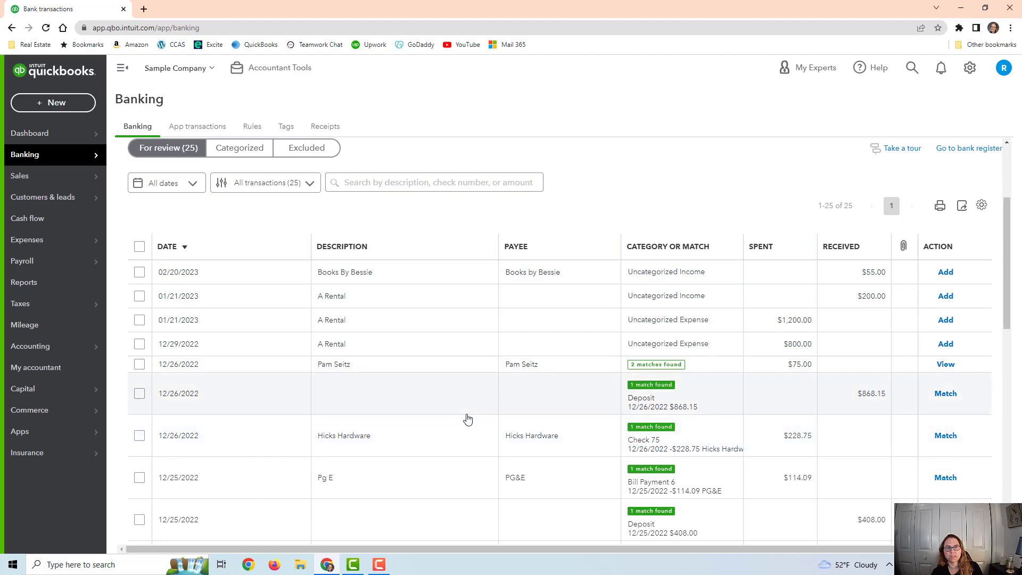
scroll(467, 418, "down", 2)
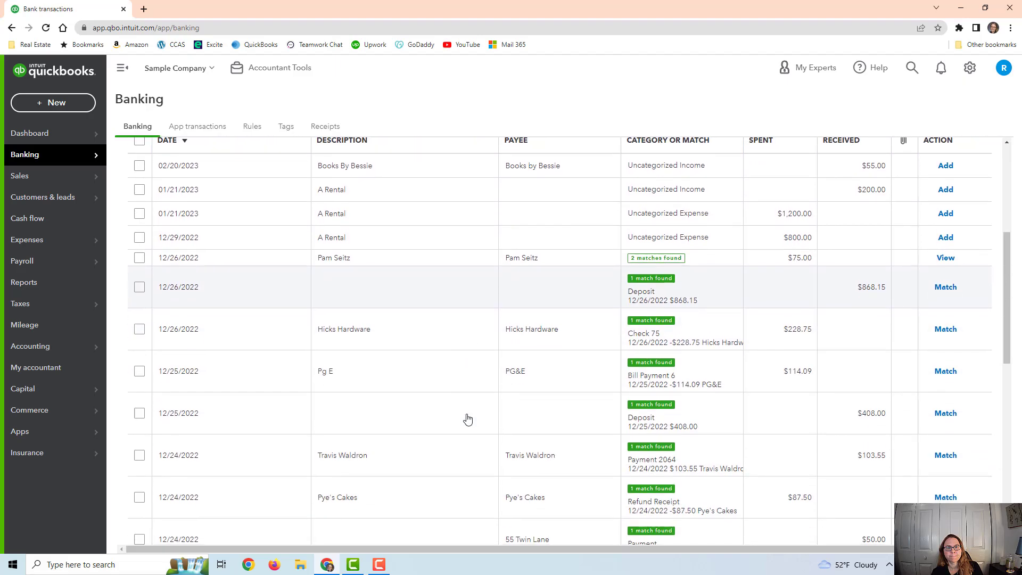
- Review the transaction table's display settings and set the page size to 200
scroll(577, 411, "up", 3)
scroll(576, 410, "up", 1)
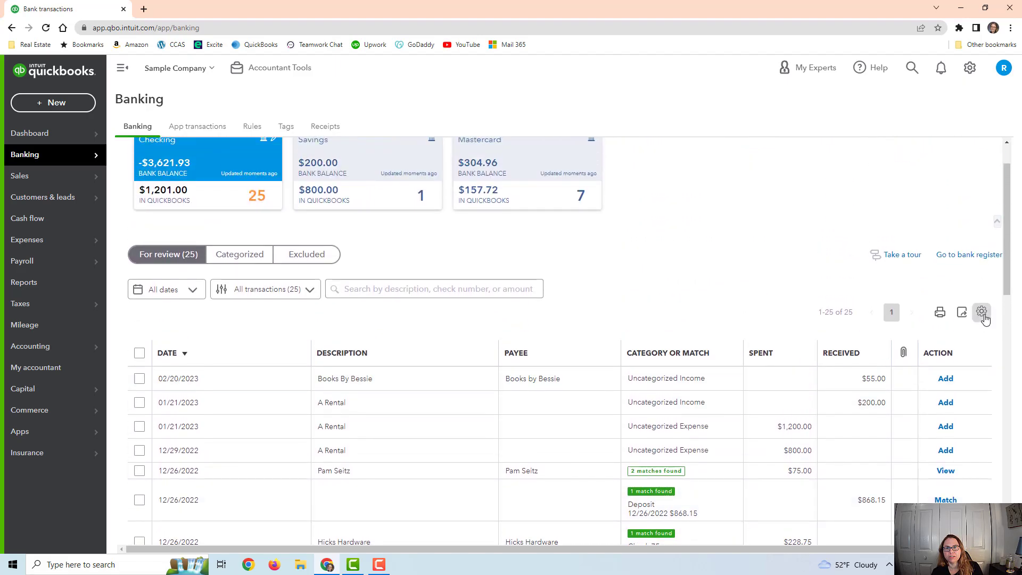
left_click(982, 312)
scroll(908, 298, "down", 3)
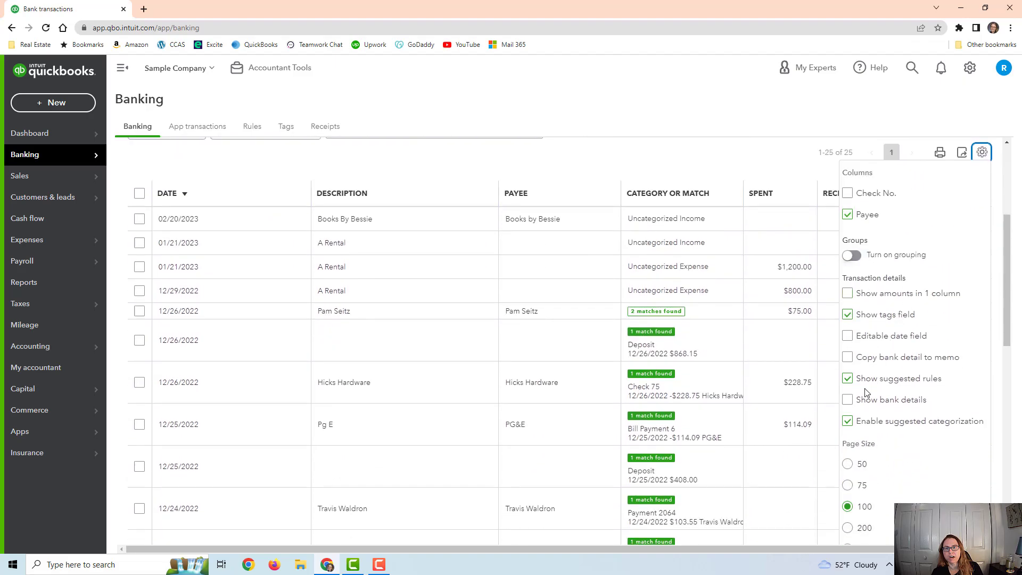
scroll(872, 423, "down", 2)
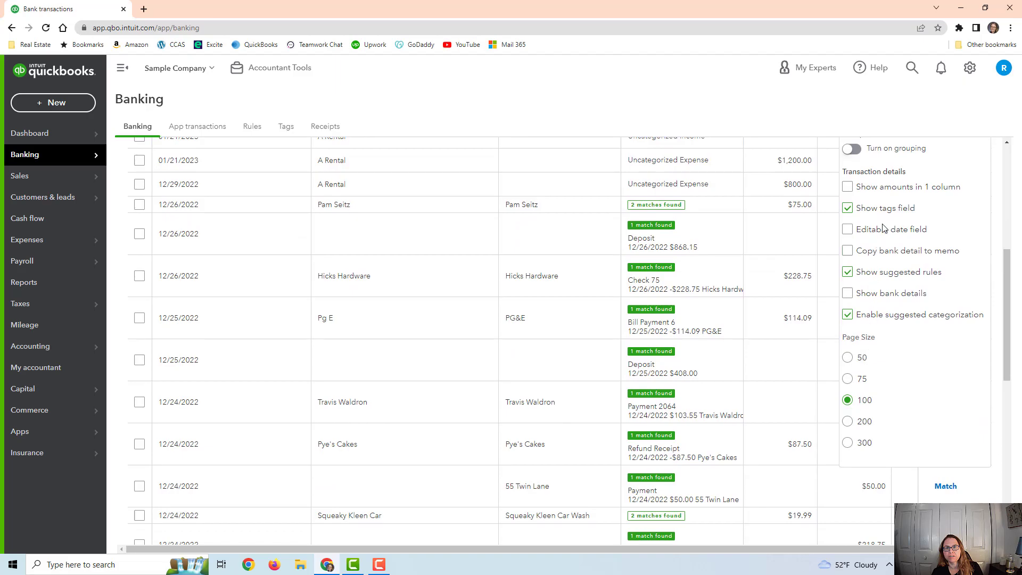
left_click(848, 423)
scroll(876, 268, "up", 5)
left_click(711, 203)
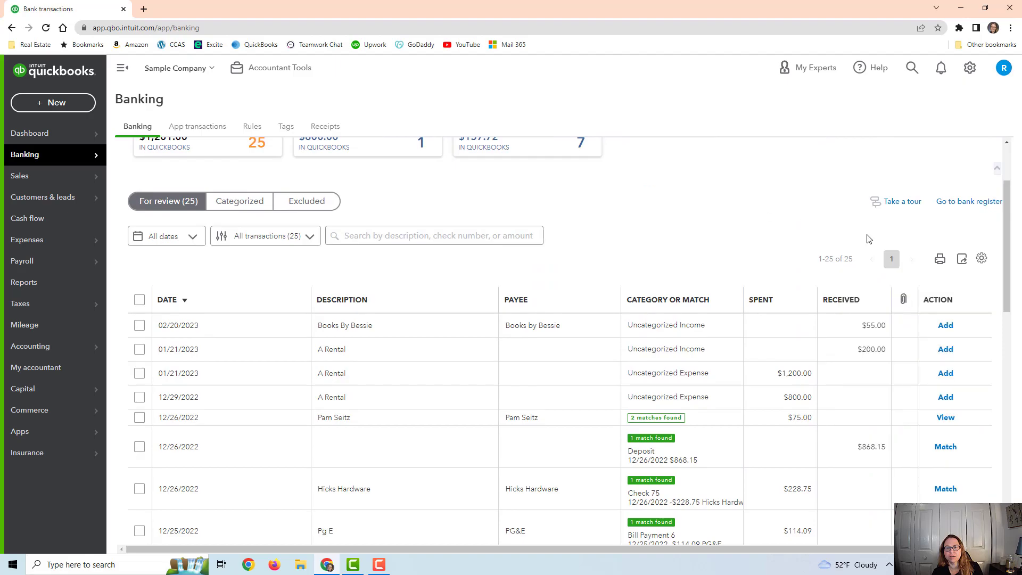
- Sort the Checking transactions for review by description in ascending order
scroll(772, 244, "down", 1)
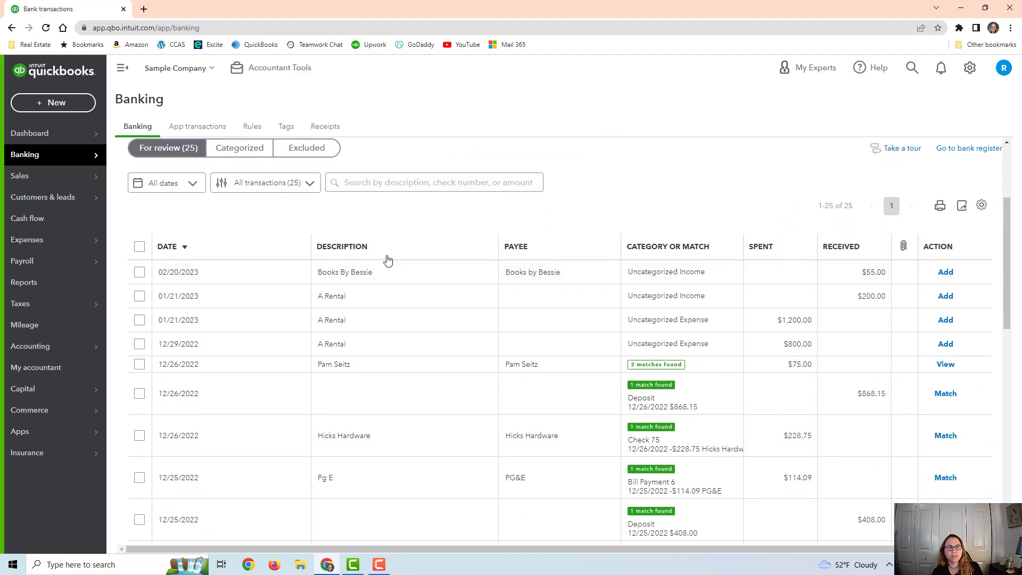
left_click(344, 249)
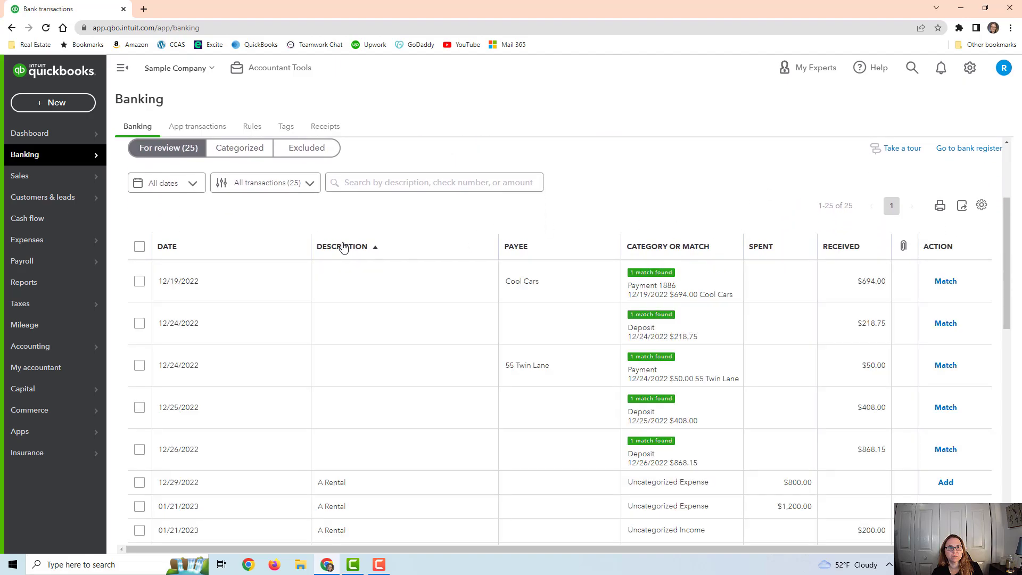
left_click(343, 247)
left_click(344, 247)
- View the bulk update options for the two Hicks Hardware transactions, leaving neither transaction selected
scroll(413, 320, "down", 6)
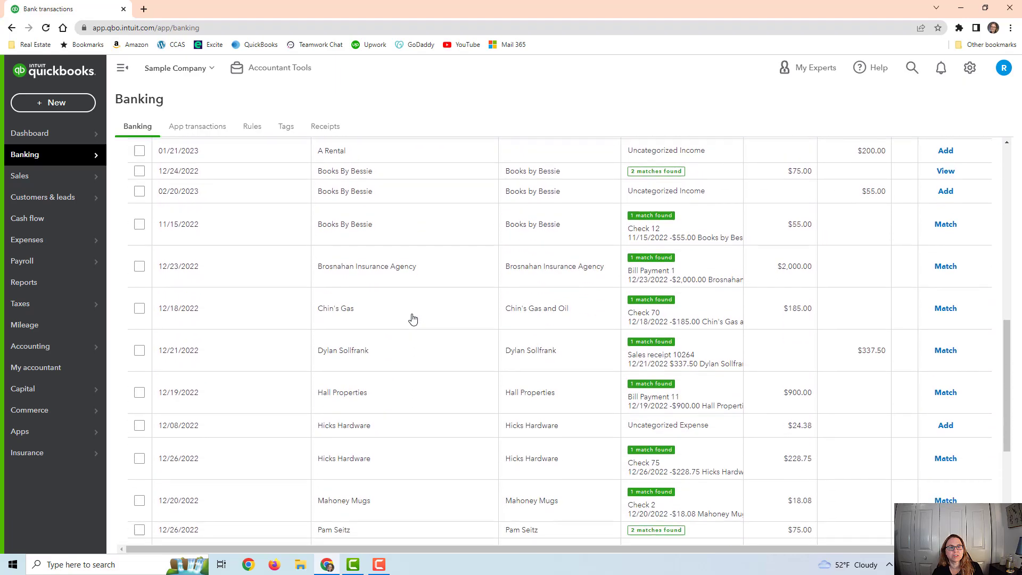
scroll(413, 320, "down", 4)
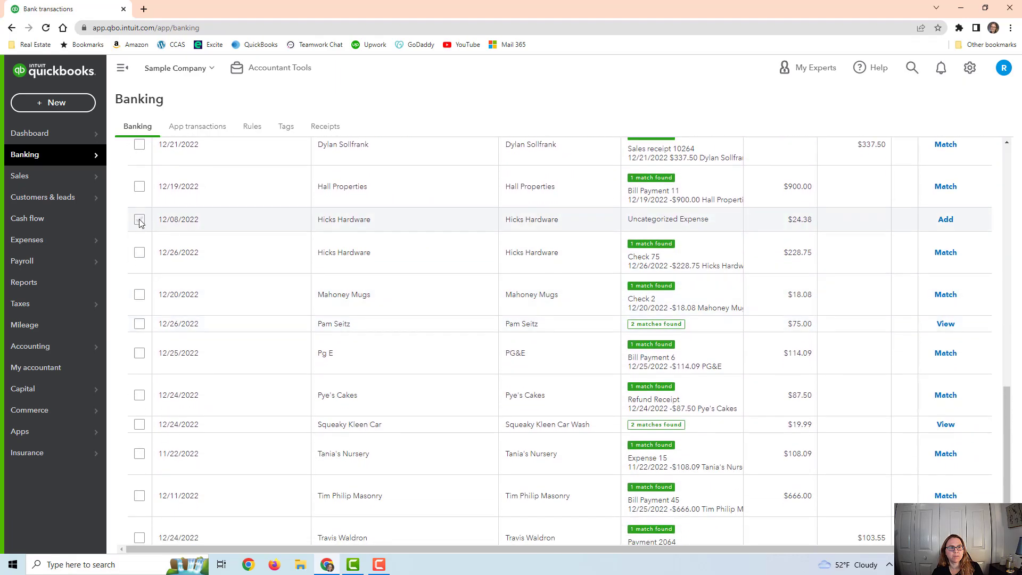
left_click(138, 220)
left_click(139, 253)
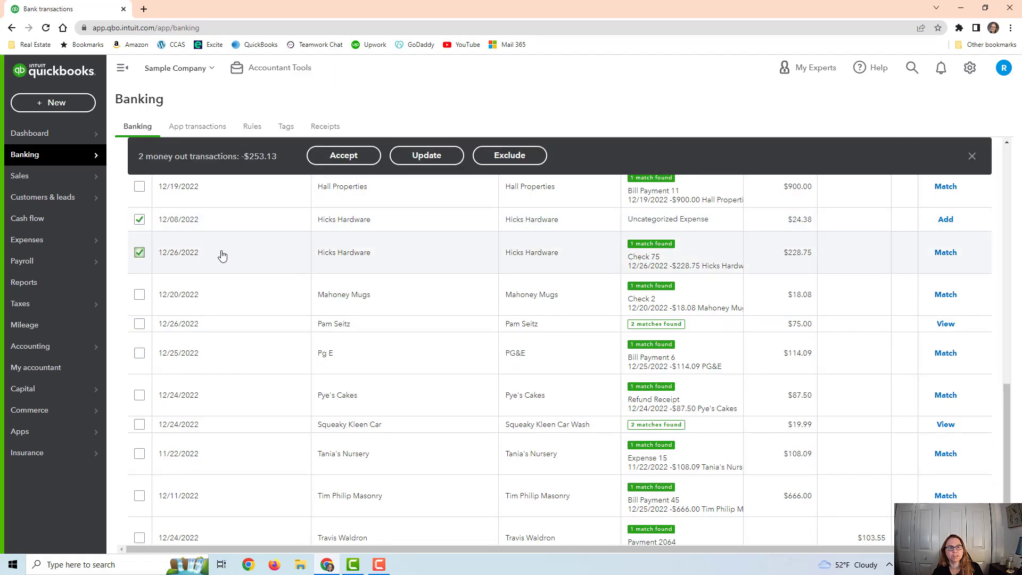
scroll(411, 232, "up", 1)
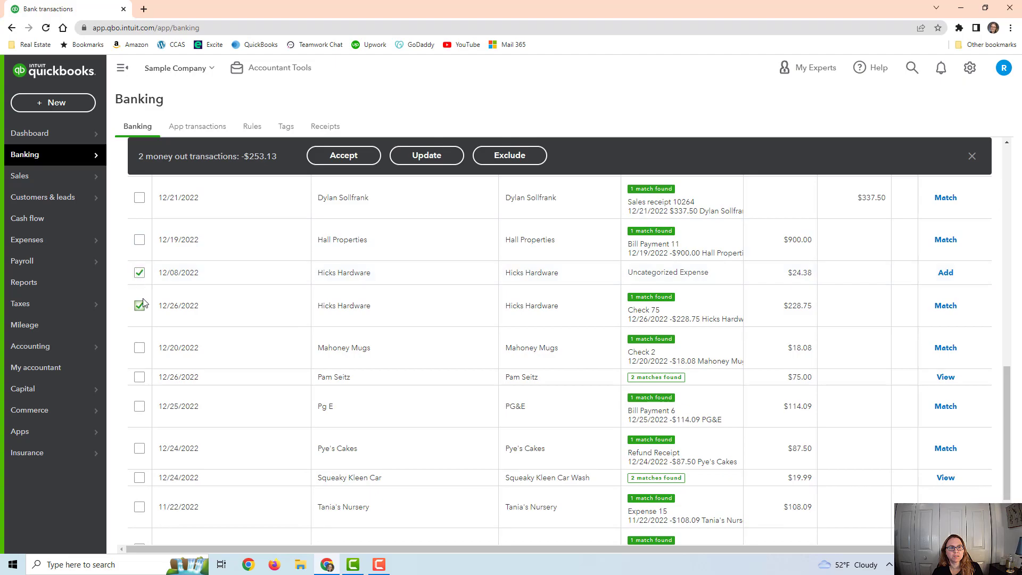
left_click(429, 155)
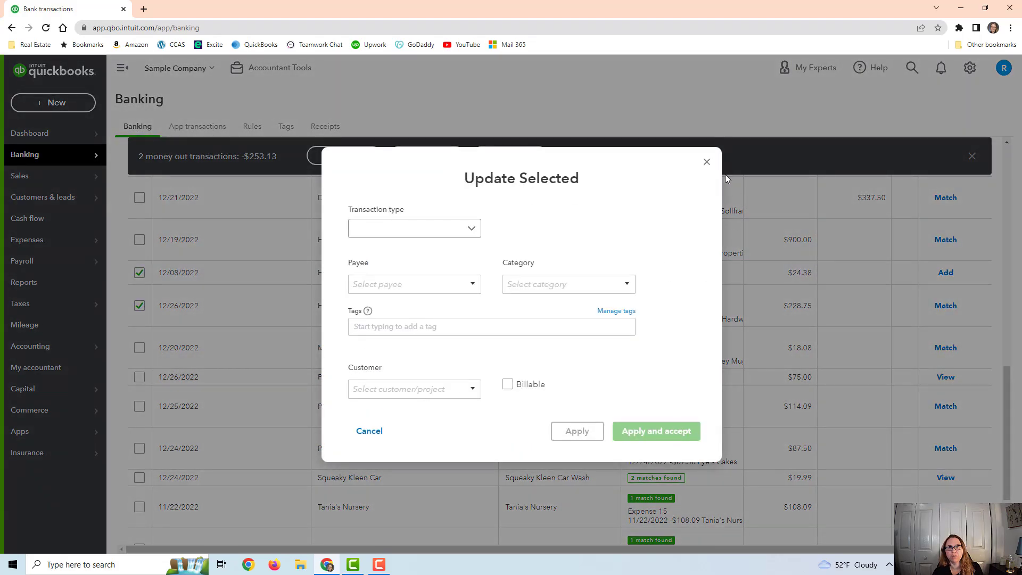
left_click(706, 162)
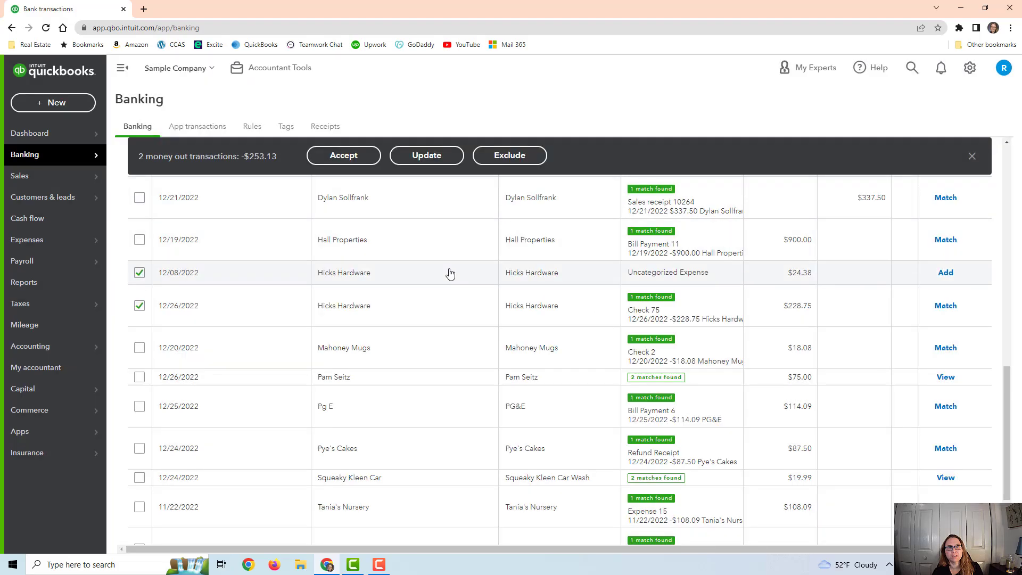
left_click(139, 272)
left_click(140, 306)
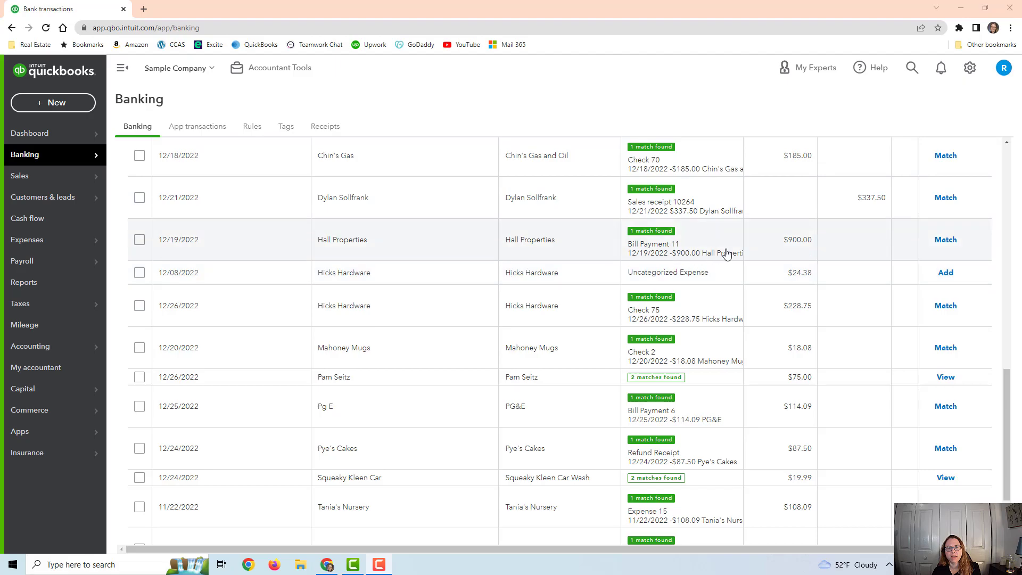
- Match the 11/15/2022 Books By Bessie transaction to Check 12 and the 12/21/2022 receipt of $337.50 to its suggested sales receipt
scroll(855, 279, "up", 2)
scroll(873, 285, "up", 2)
left_click(946, 287)
left_click(946, 286)
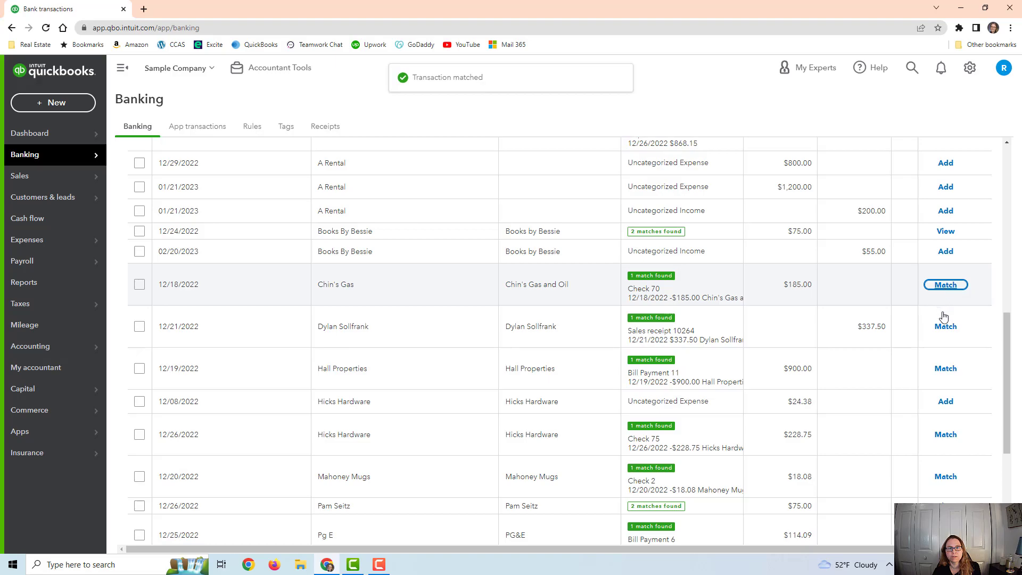
left_click(945, 327)
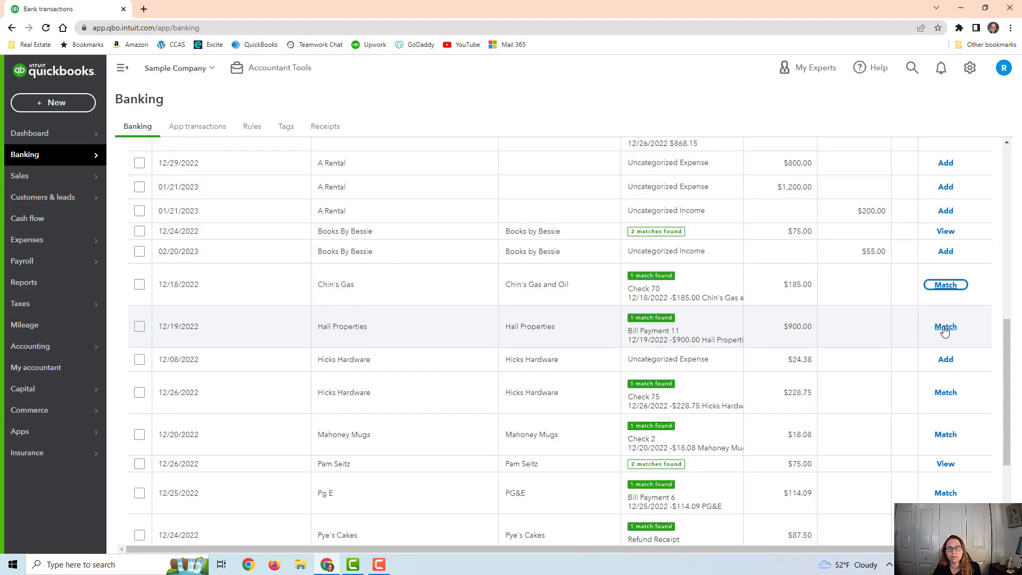
- Review the suggested matches for Hicks Hardware and Mahoney Mugs, and match the 12/25/2022 PG&E transaction to Bill Payment 6
left_click(469, 399)
scroll(592, 368, "down", 3)
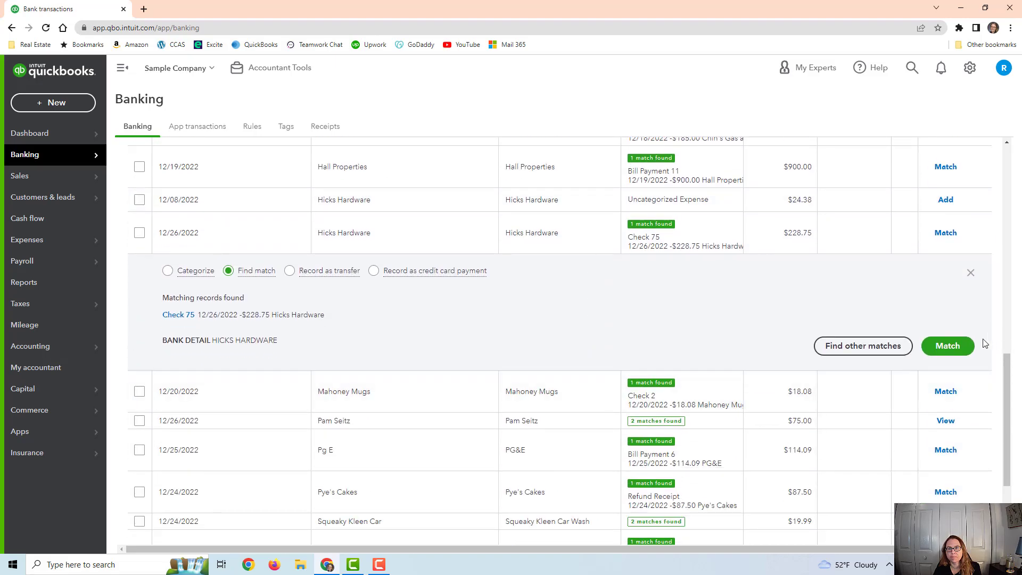
left_click(829, 403)
scroll(852, 383, "down", 2)
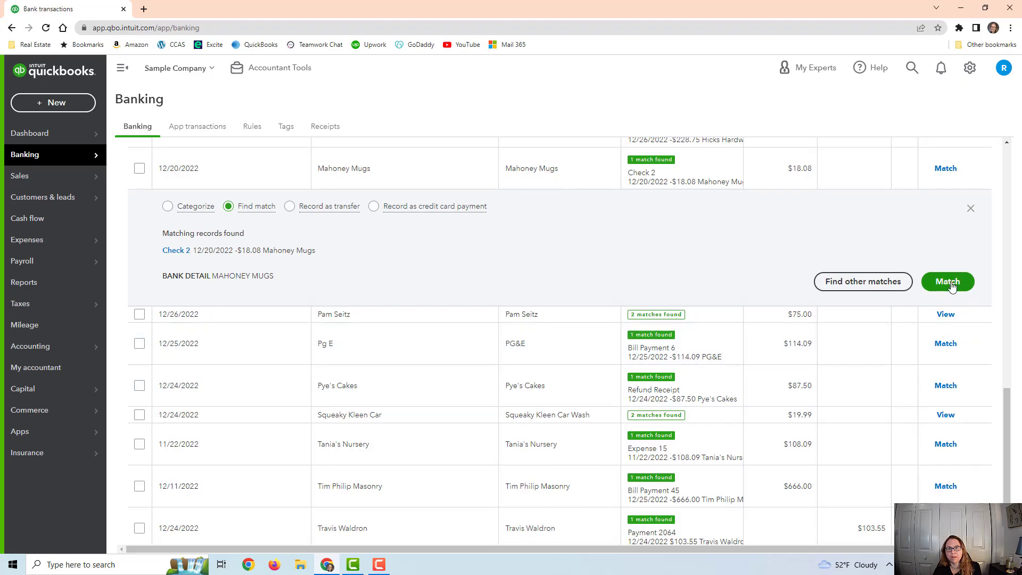
left_click(741, 356)
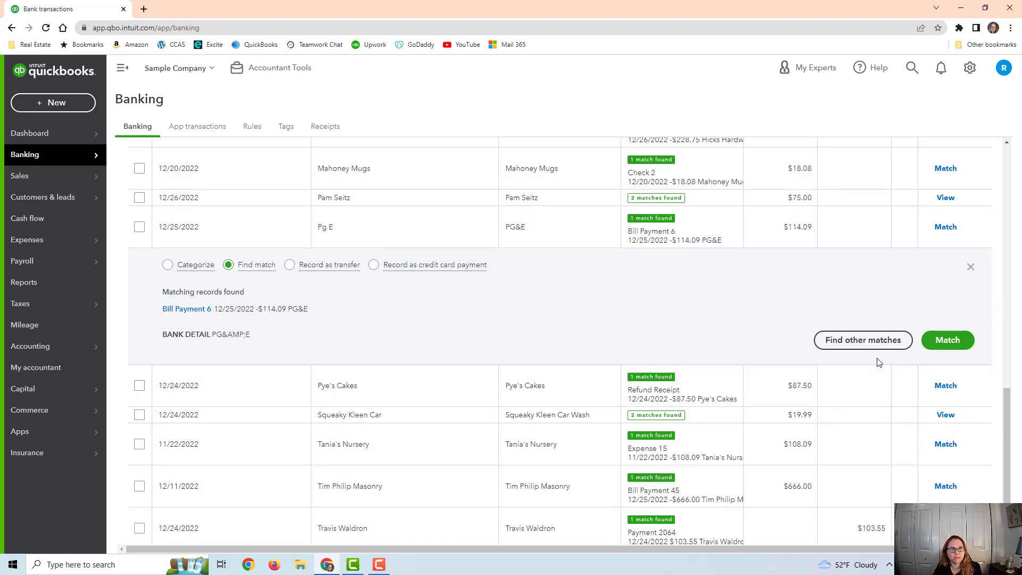
left_click(956, 339)
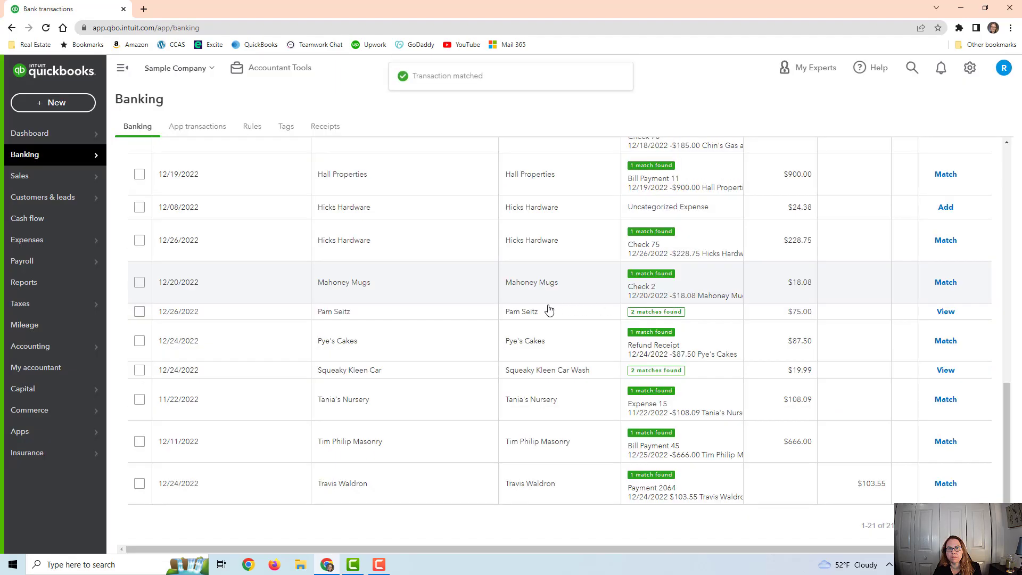
- Undo the PG&E match among the categorized transactions and check that transaction in the for-review list
scroll(490, 314, "up", 15)
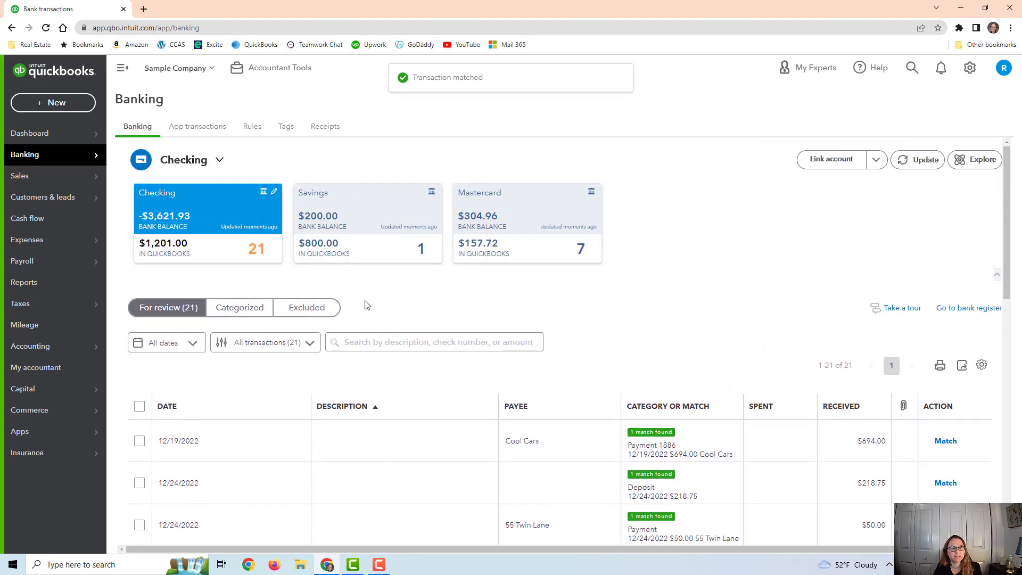
left_click(234, 309)
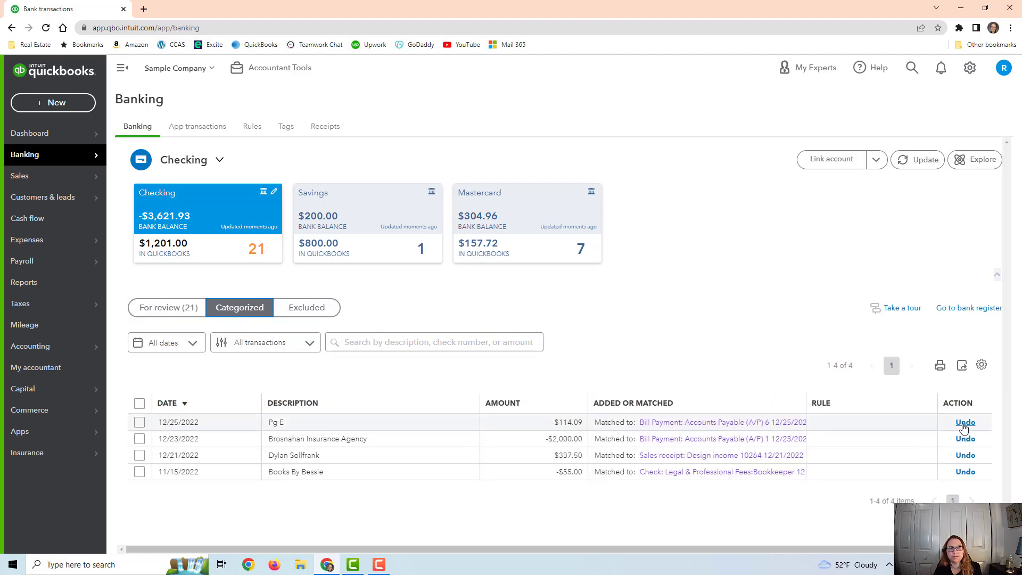
left_click(964, 422)
left_click(166, 308)
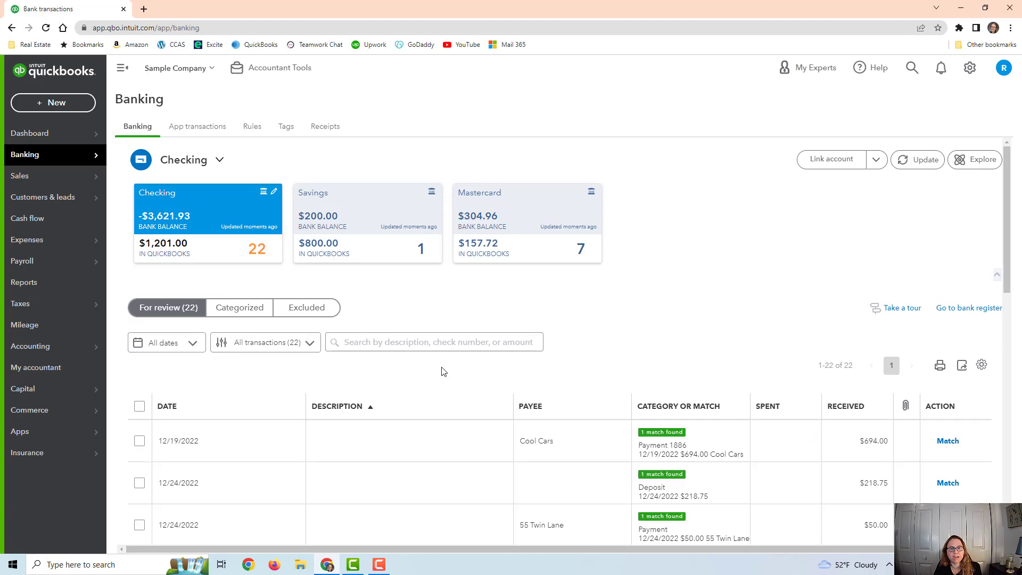
scroll(441, 371, "down", 12)
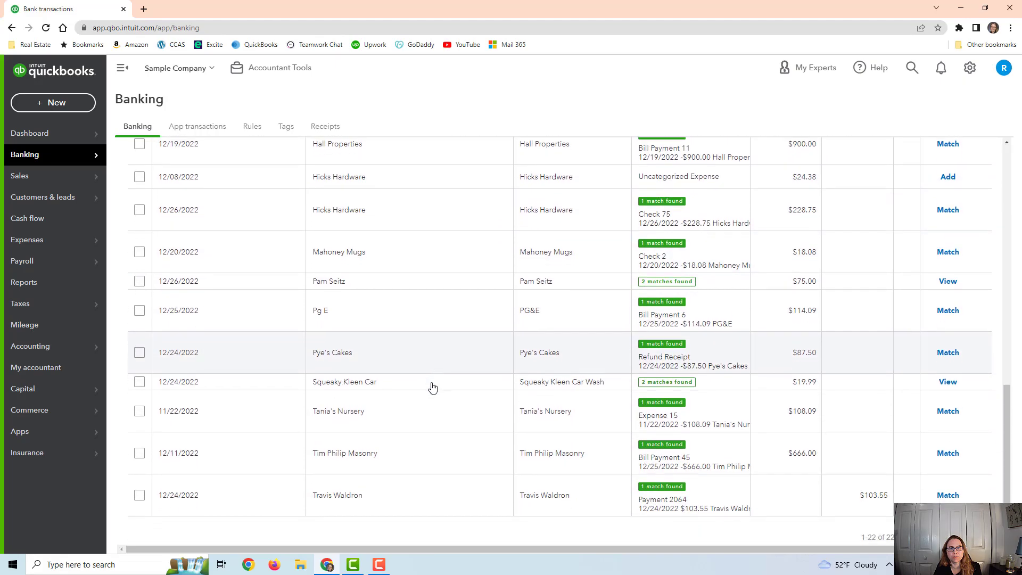
scroll(432, 387, "down", 1)
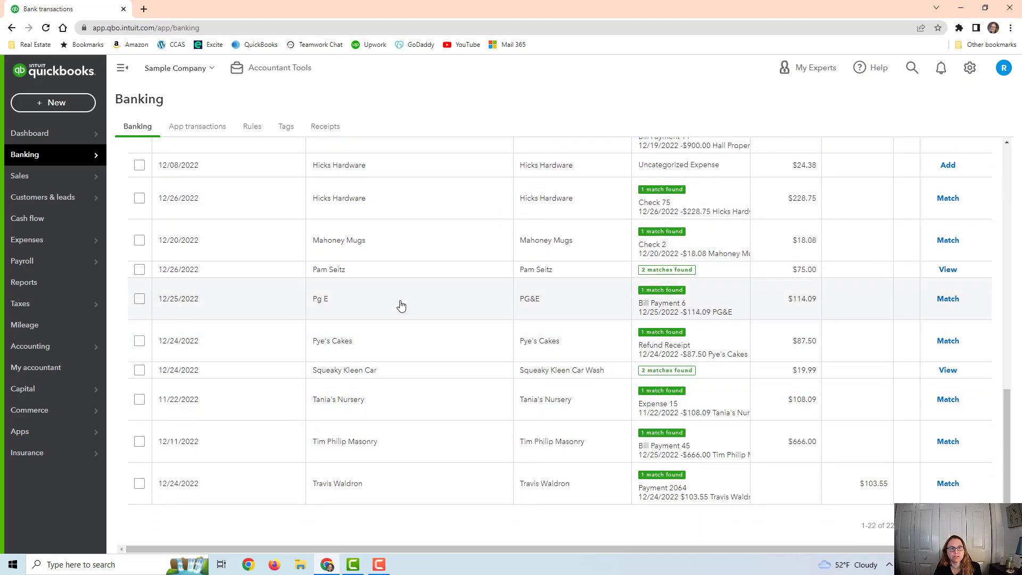
scroll(402, 304, "up", 12)
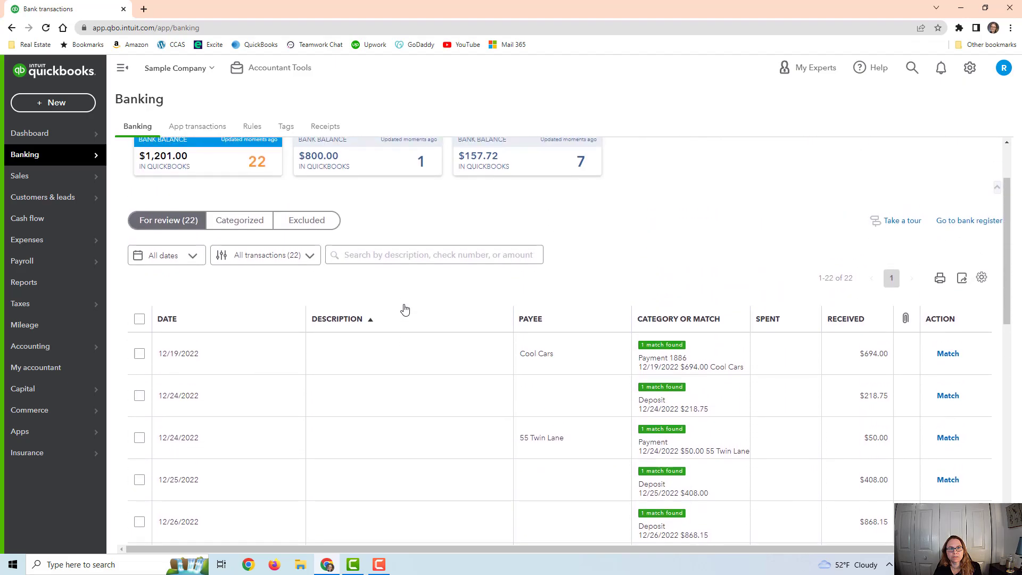
- Sort the Checking transactions for review by date in descending order, leaving the Cool Cars transaction unselected
scroll(417, 325, "down", 1)
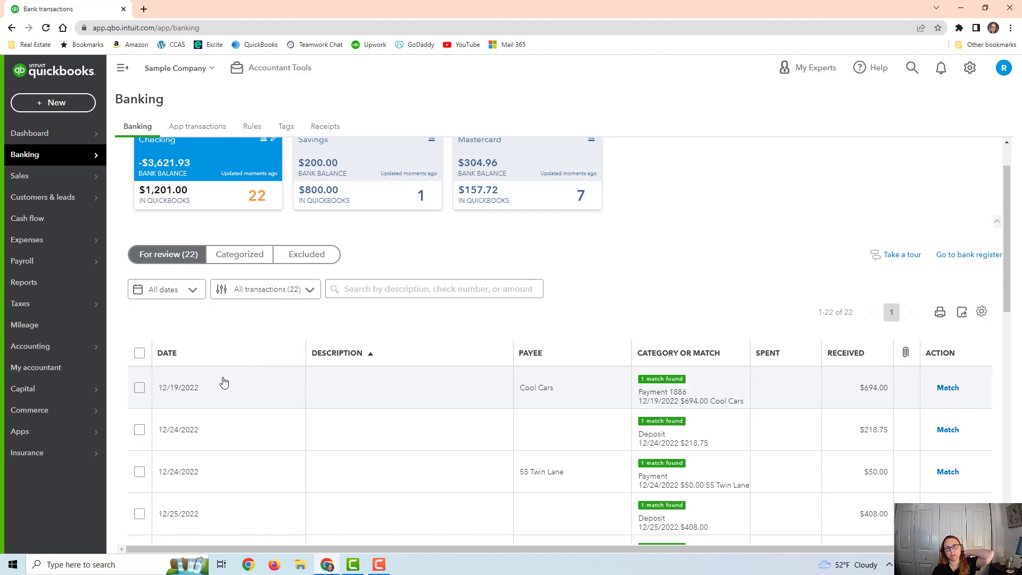
left_click(140, 389)
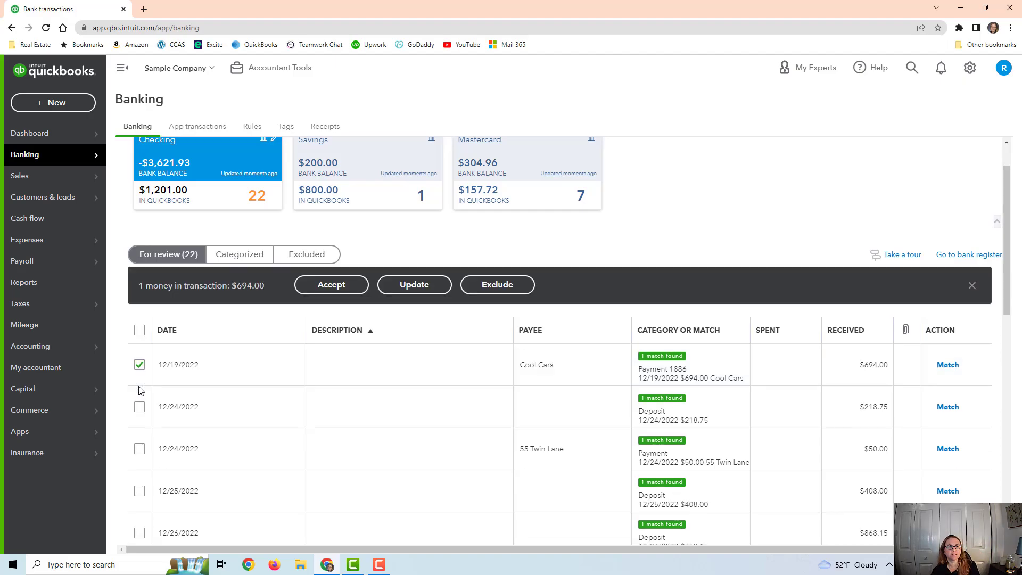
left_click(140, 366)
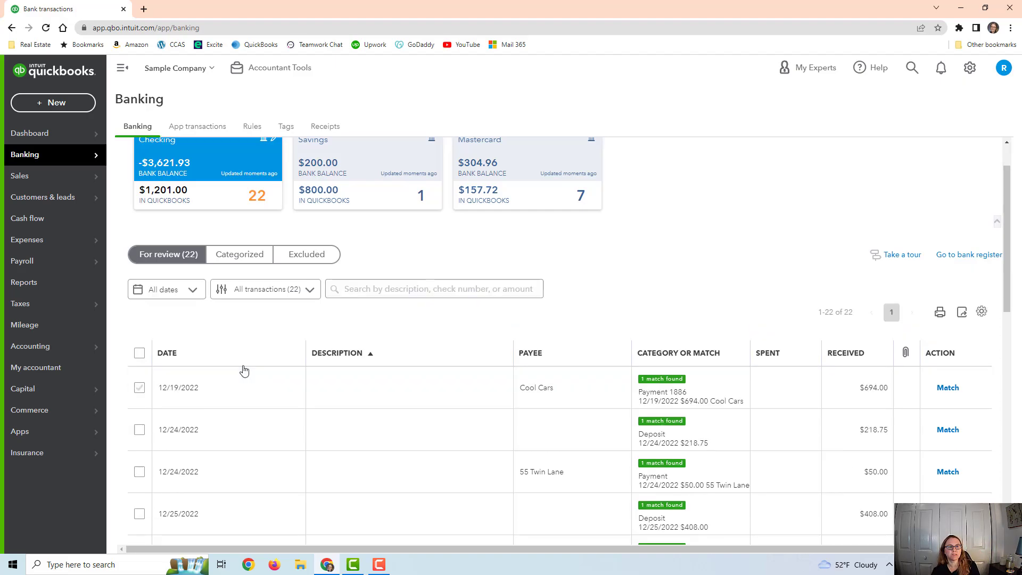
left_click(202, 360)
left_click(201, 360)
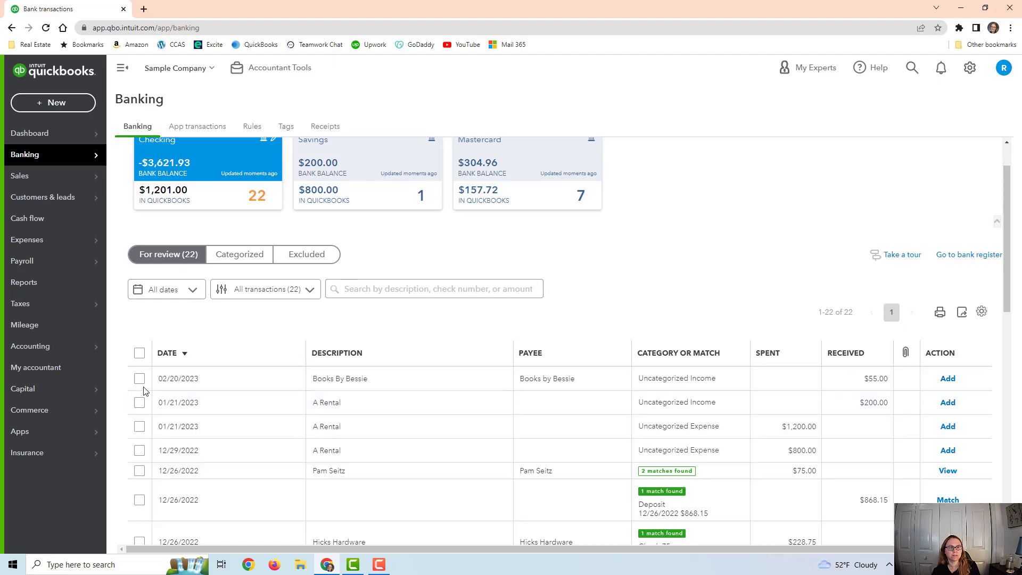
- Exclude the 02/20/2023 Books By Bessie transaction of $55.00 and restore it from the excluded transactions to the for-review list
left_click(139, 378)
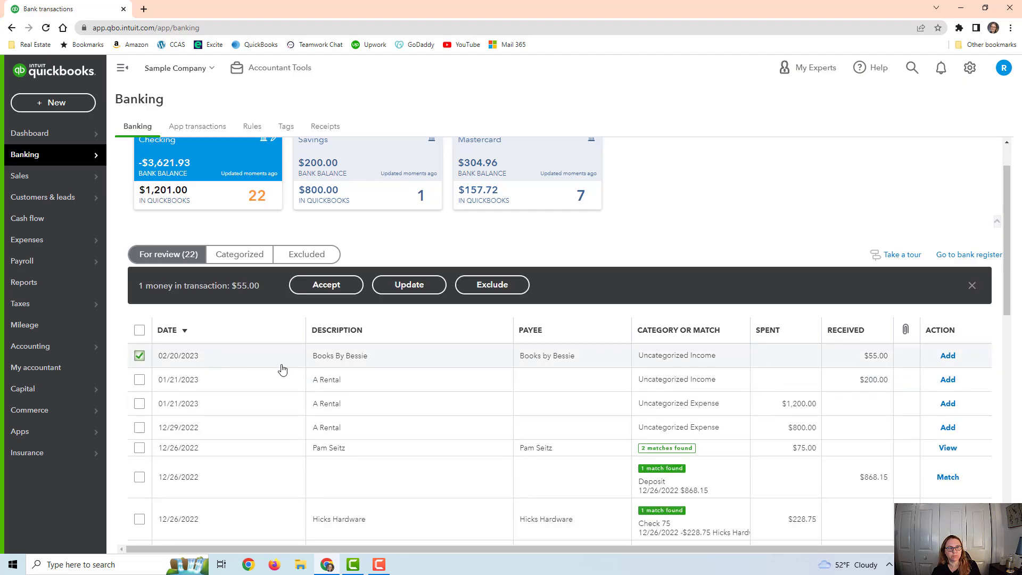
left_click(493, 283)
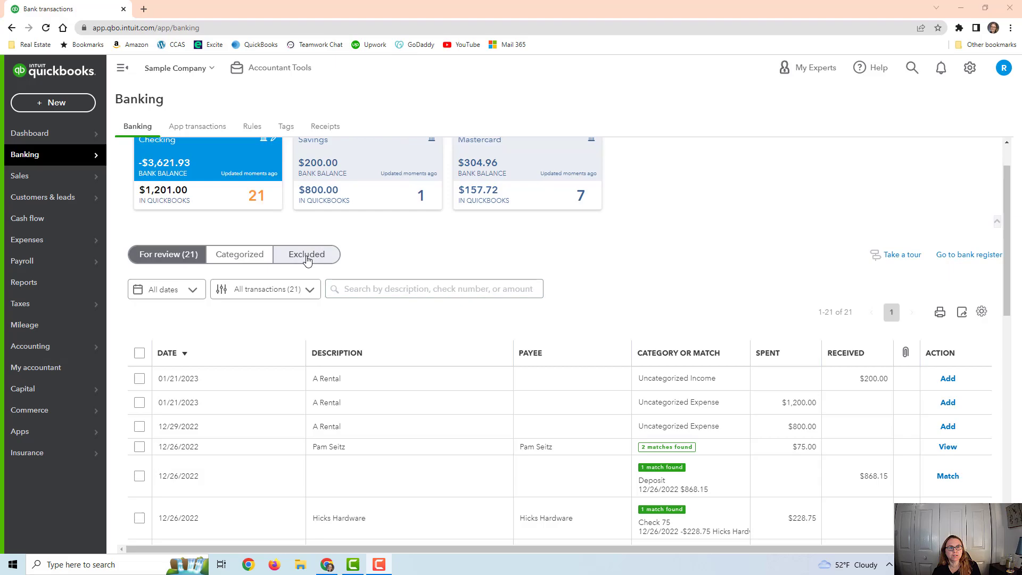
left_click(306, 256)
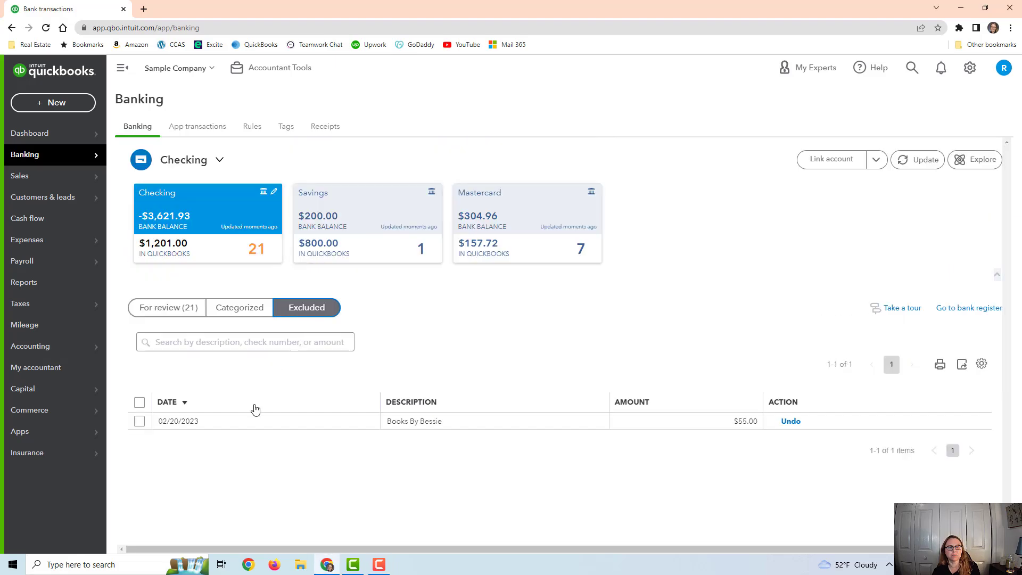
left_click(791, 422)
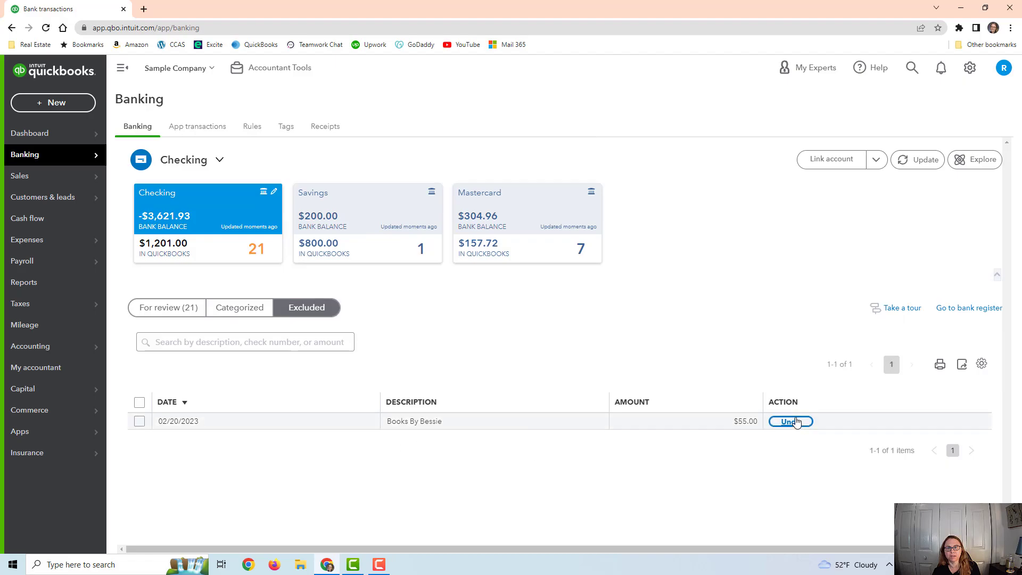
left_click(143, 314)
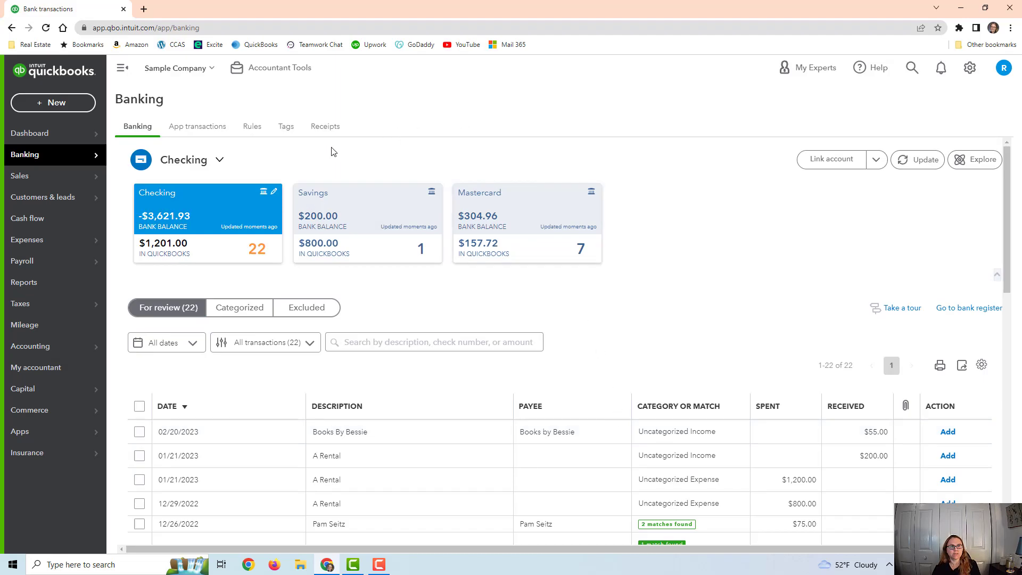
- Open the Amazon bank rule for editing and examine its bank accounts, money direction, description condition and assigned category and payee
left_click(254, 128)
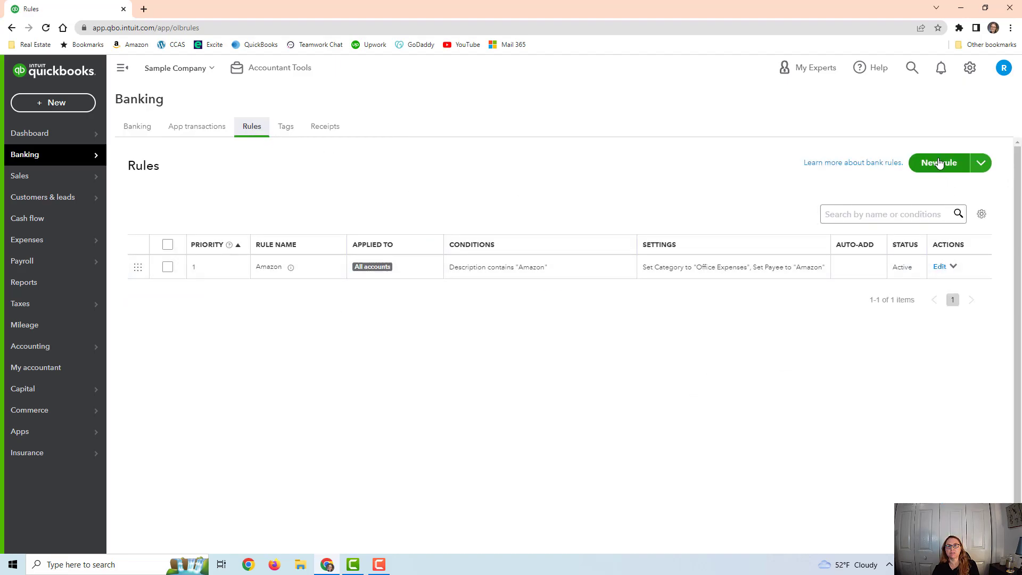
left_click(953, 267)
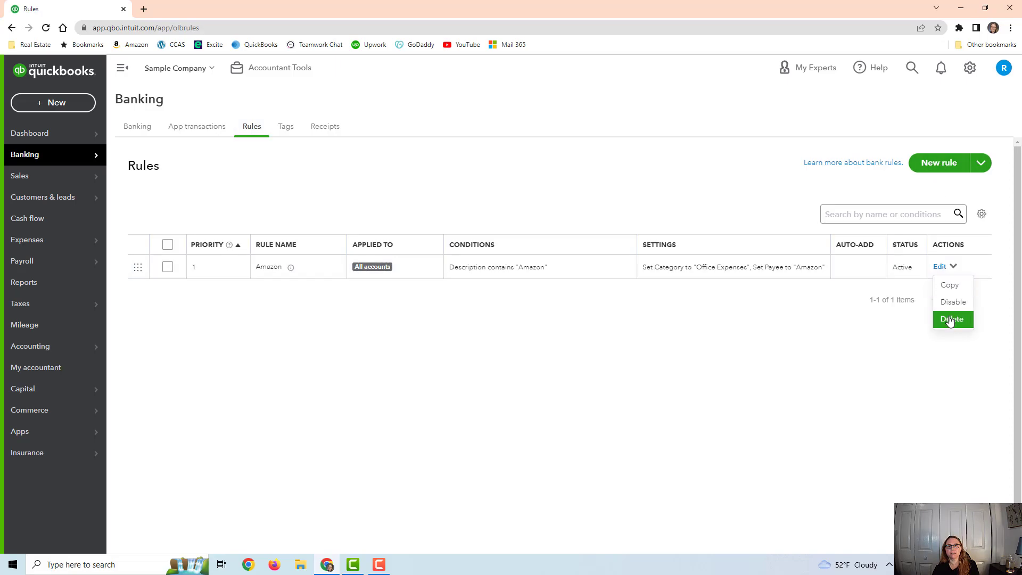
left_click(939, 268)
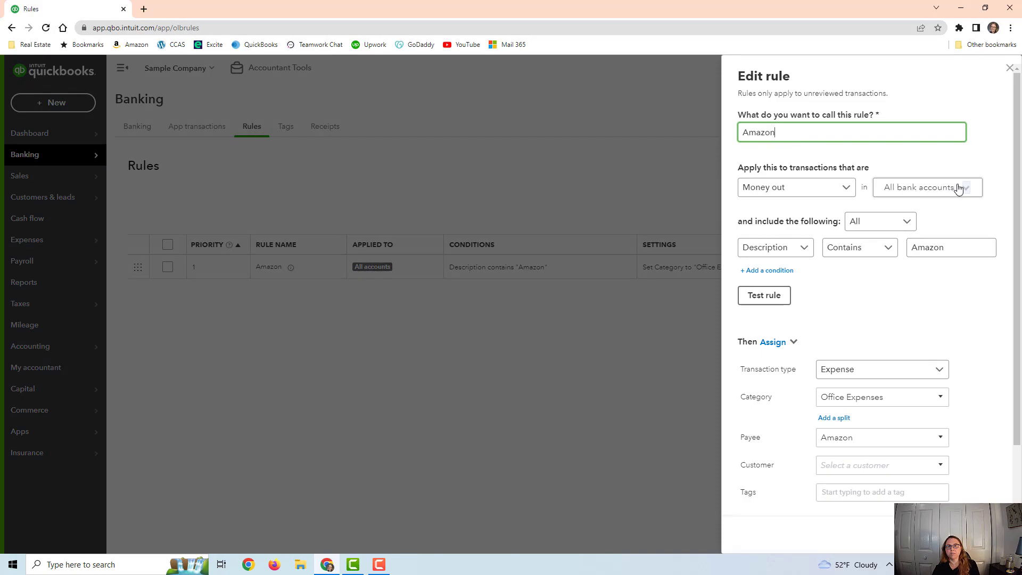
left_click(972, 189)
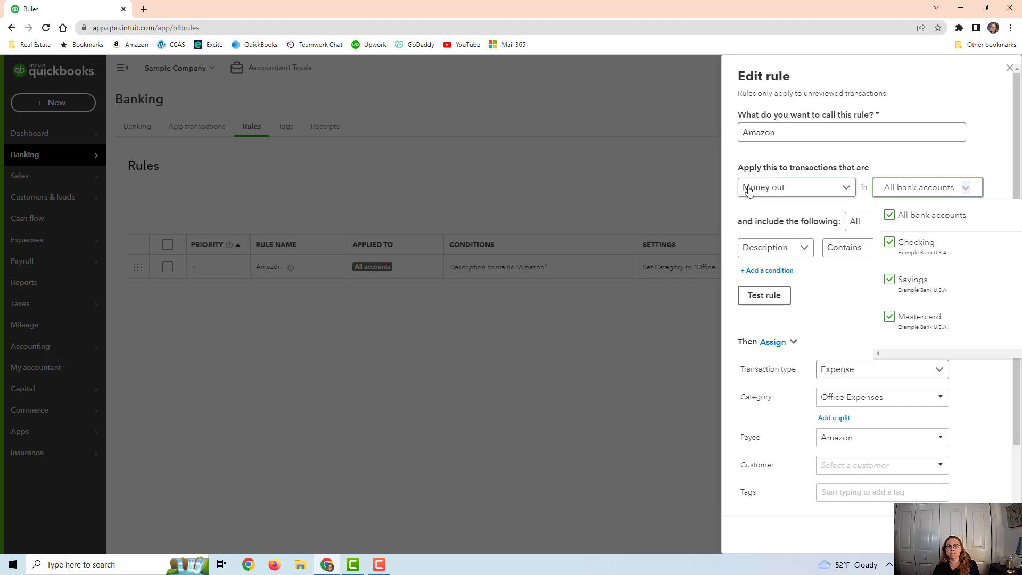
left_click(847, 188)
left_click(847, 189)
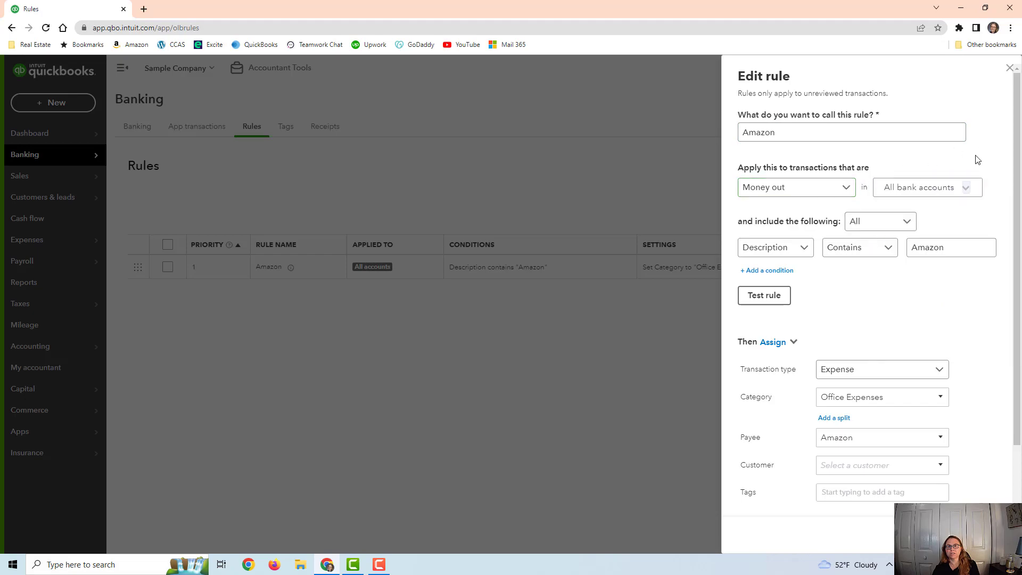
left_click(947, 246)
scroll(924, 285, "down", 3)
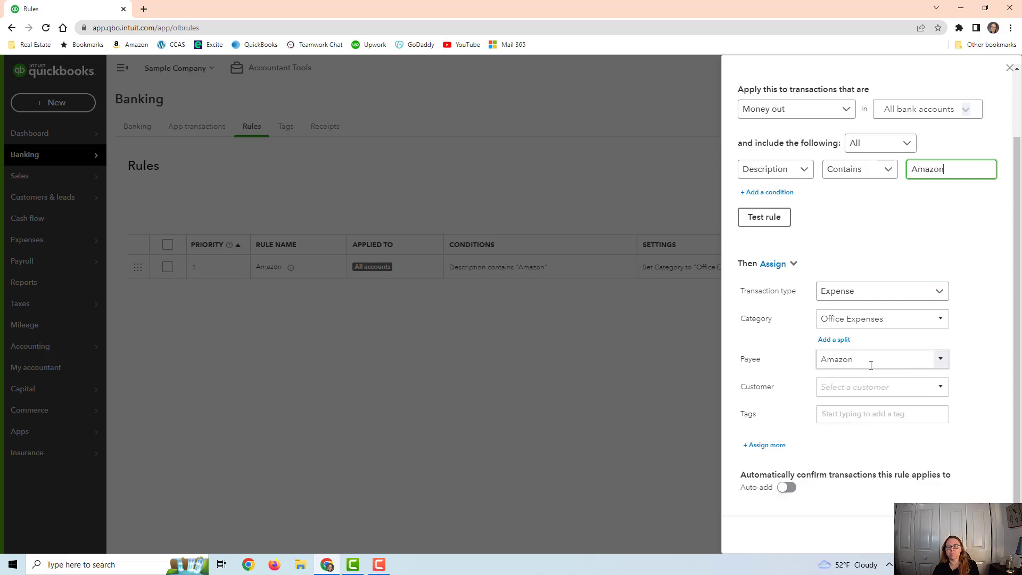
- Try the Amazon rule's auto-add option, switch it back off and save the rule
left_click(787, 487)
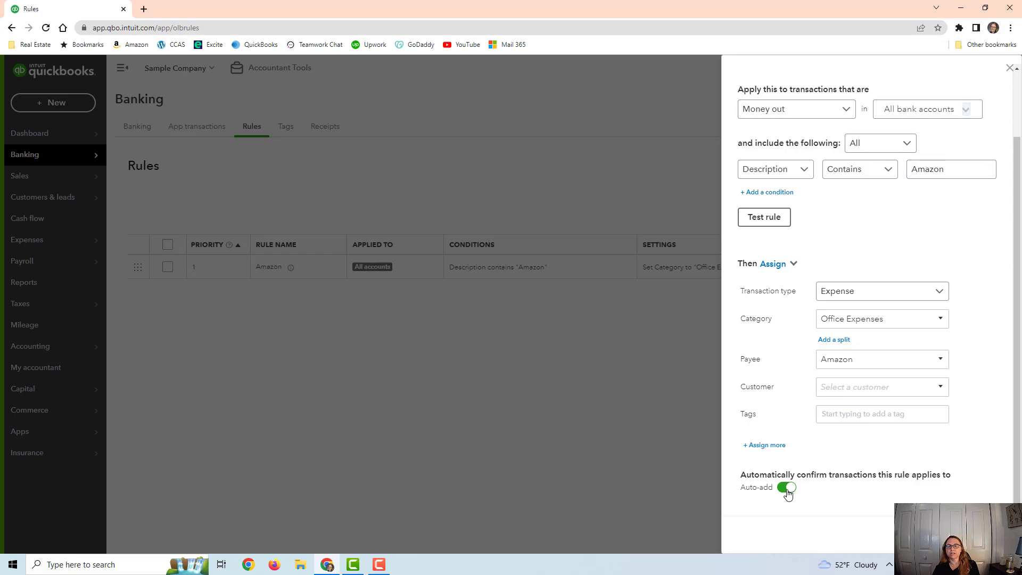
left_click(787, 488)
left_click(982, 534)
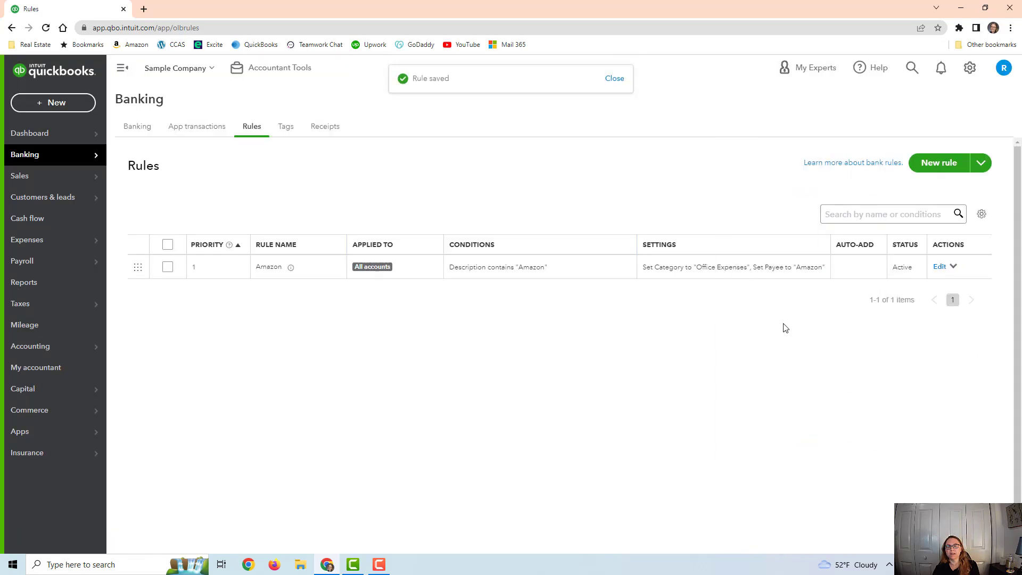
- Return to the Checking transactions and select the six consecutive matched entries from 12/26/2022 Hicks Hardware through 12/24/2022 55 Twin Lane
left_click(143, 129)
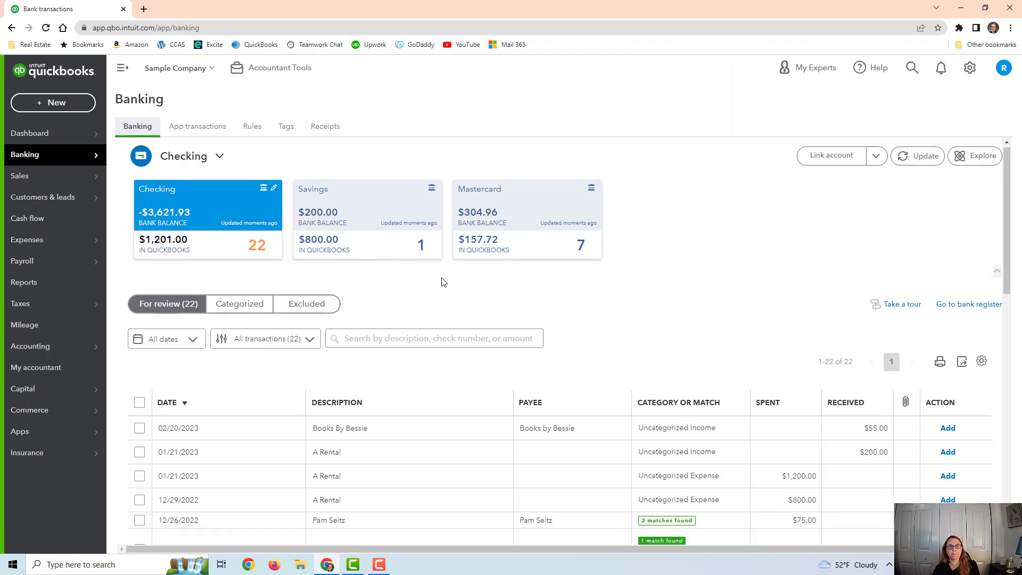
scroll(373, 276, "down", 6)
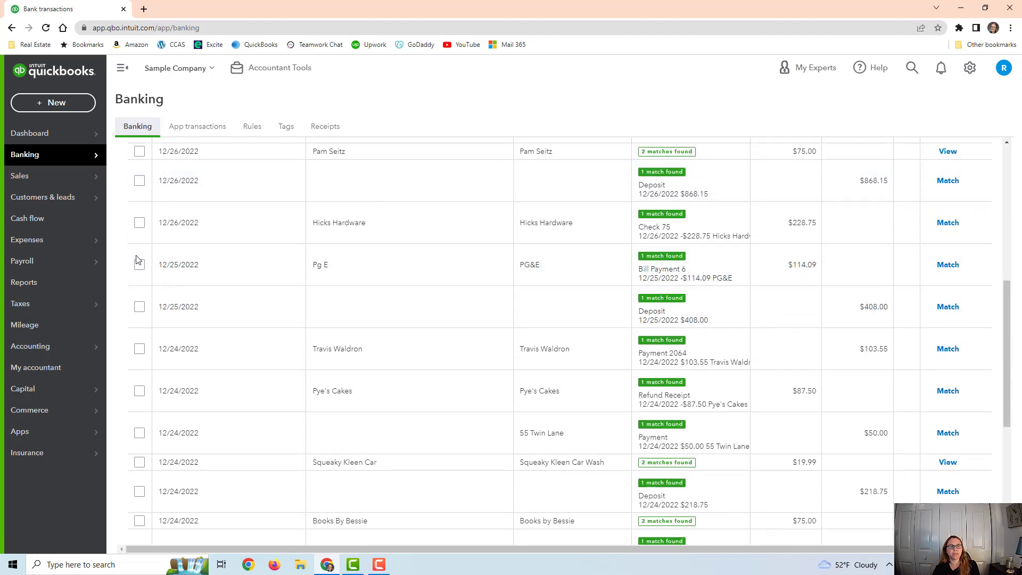
left_click(139, 265)
left_click(139, 223)
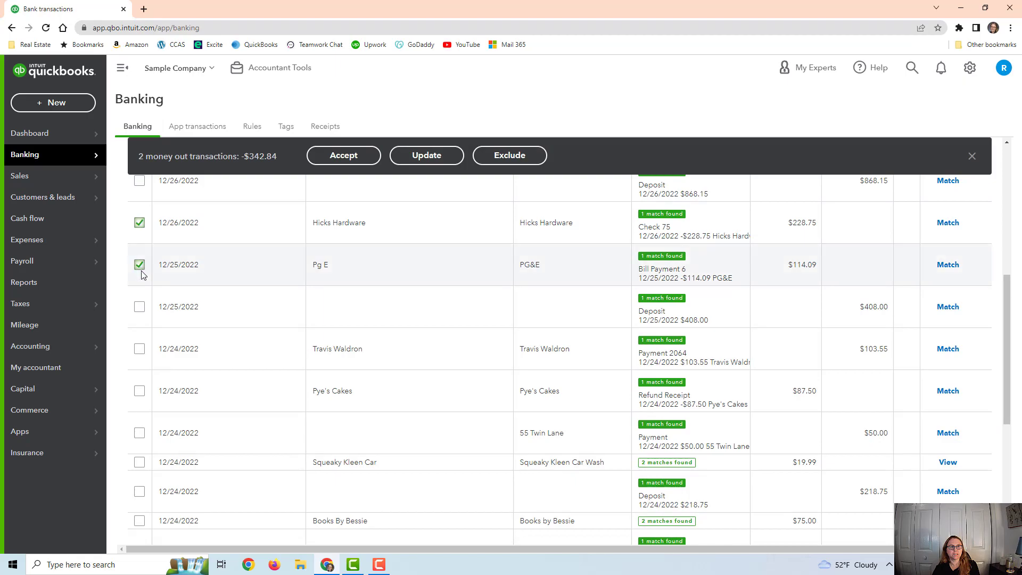
left_click(139, 307)
left_click(138, 349)
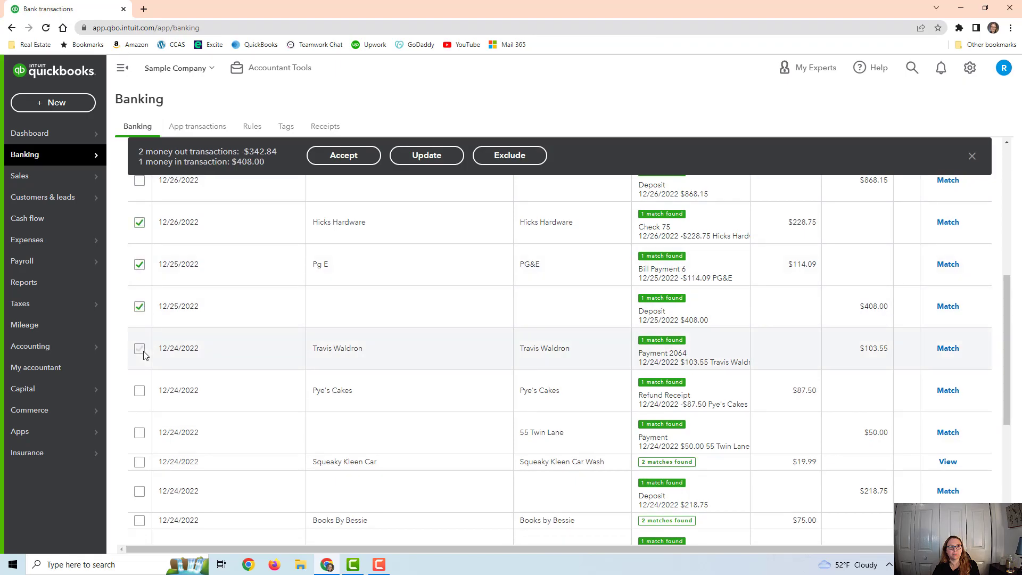
left_click(140, 392)
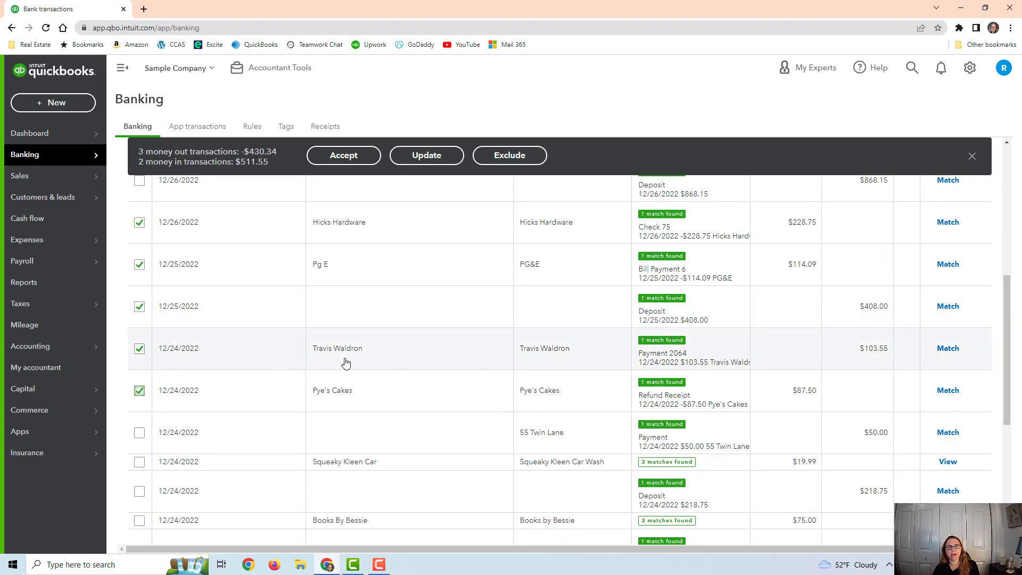
left_click(139, 433)
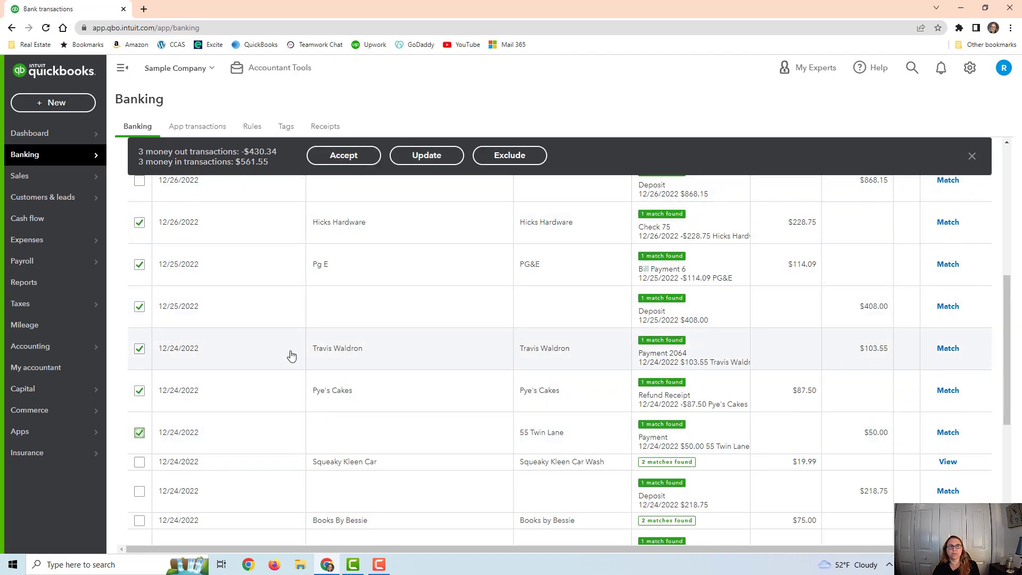
- Deselect all six matched transactions without accepting, updating or excluding them
left_click(140, 222)
left_click(139, 264)
left_click(139, 308)
left_click(140, 349)
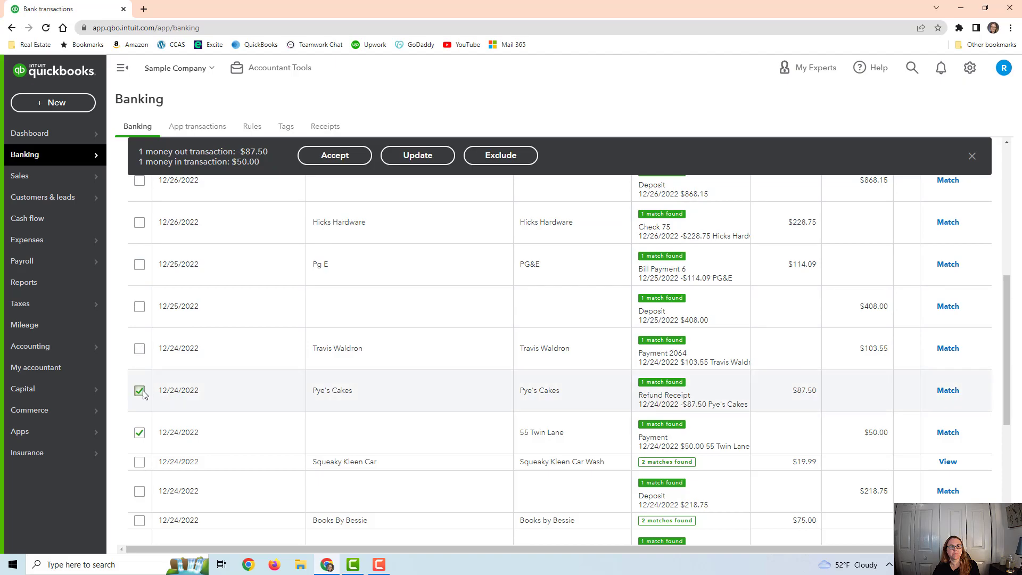
left_click(140, 392)
left_click(139, 433)
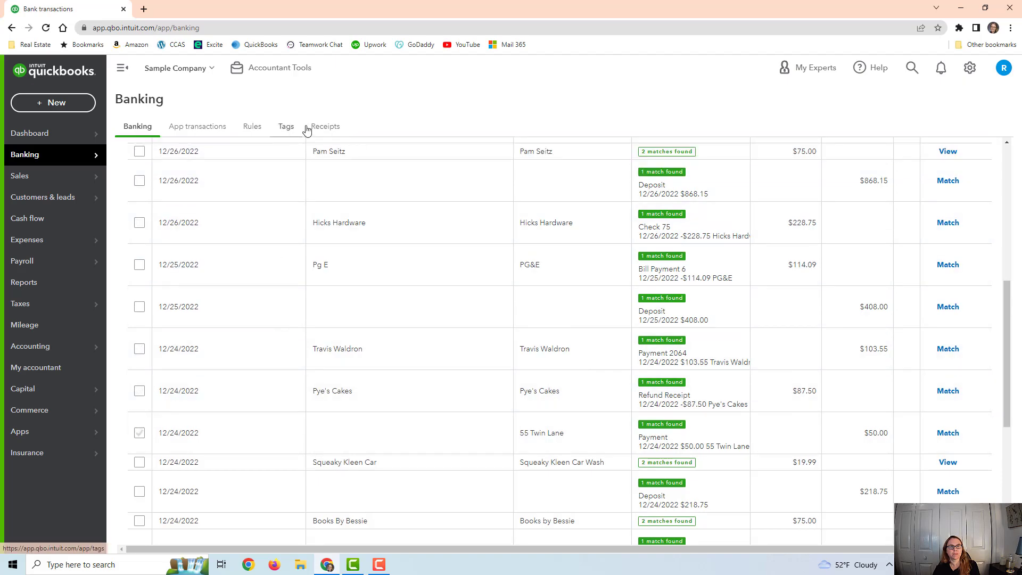
- Open the receipts page, examine the setup for forwarding receipts by email, and close it without creating a forwarding address
left_click(330, 124)
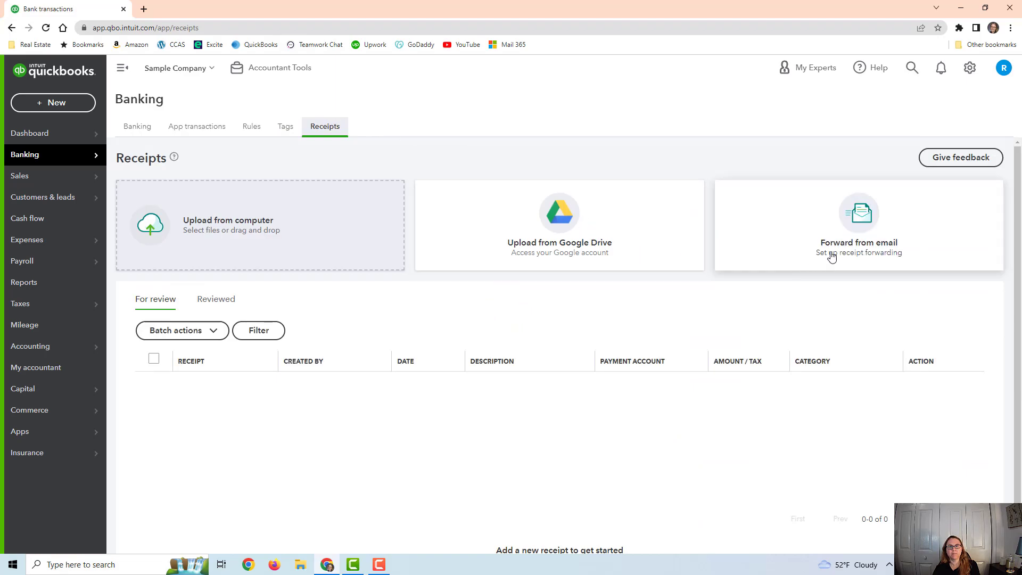
left_click(884, 237)
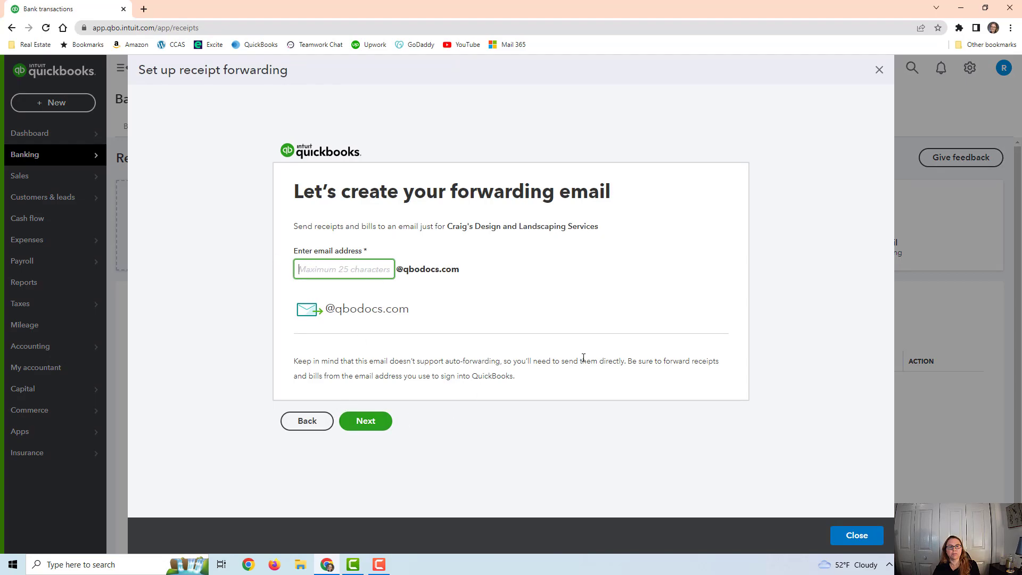
left_click(883, 72)
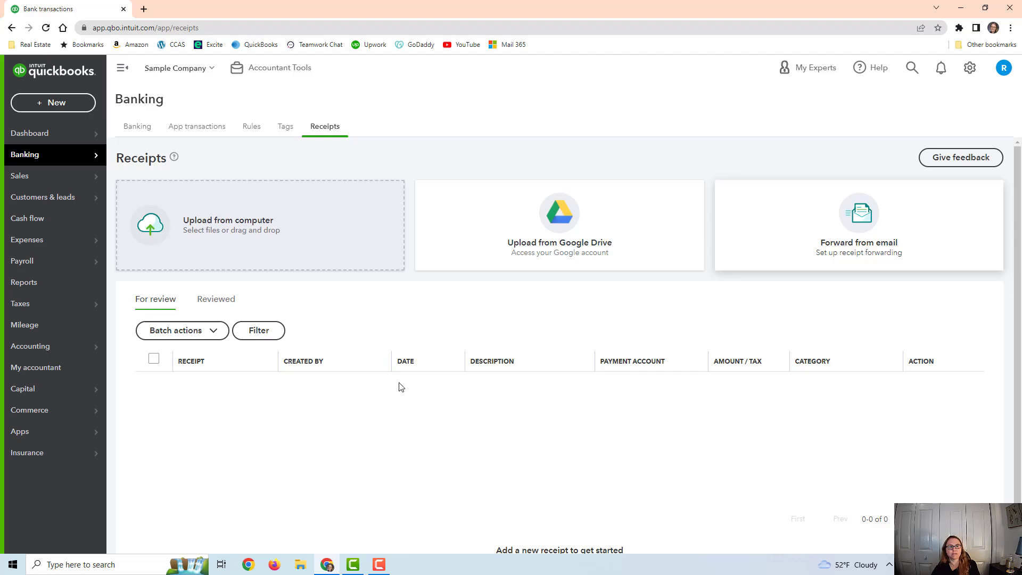
- Return to the Checking account's bank transactions and look over the entries awaiting review
left_click(144, 127)
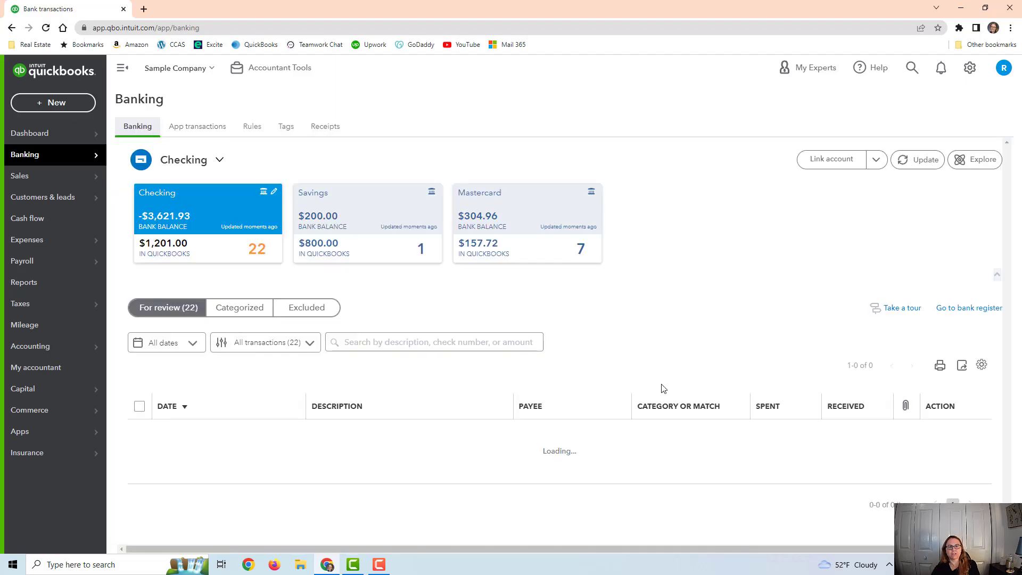
scroll(643, 413, "down", 3)
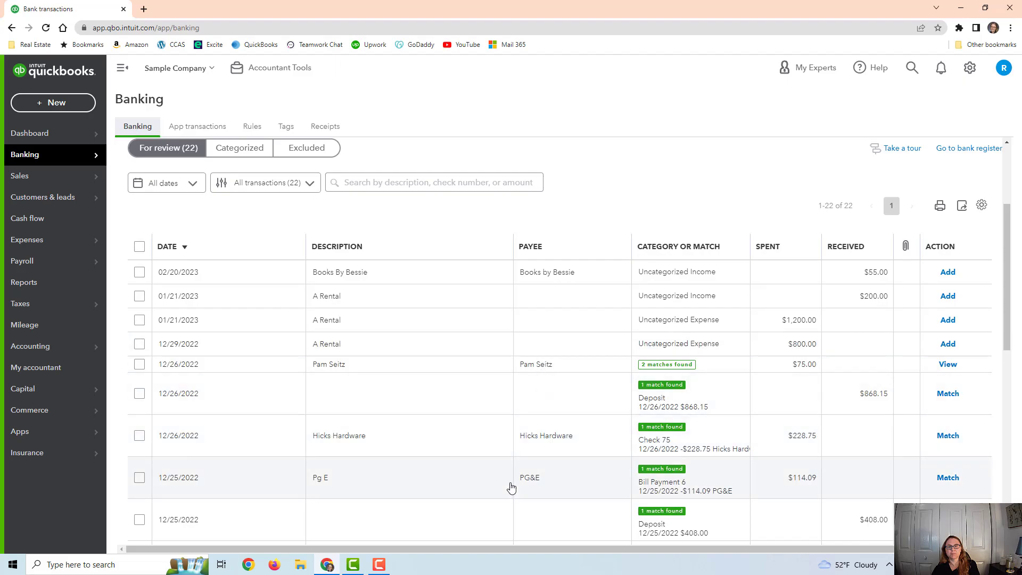
scroll(470, 352, "up", 3)
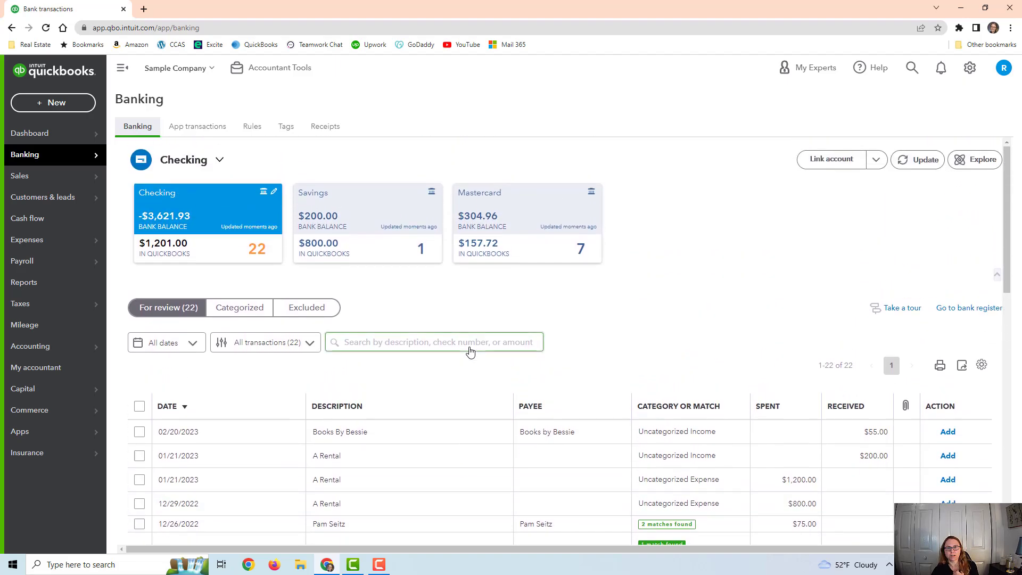